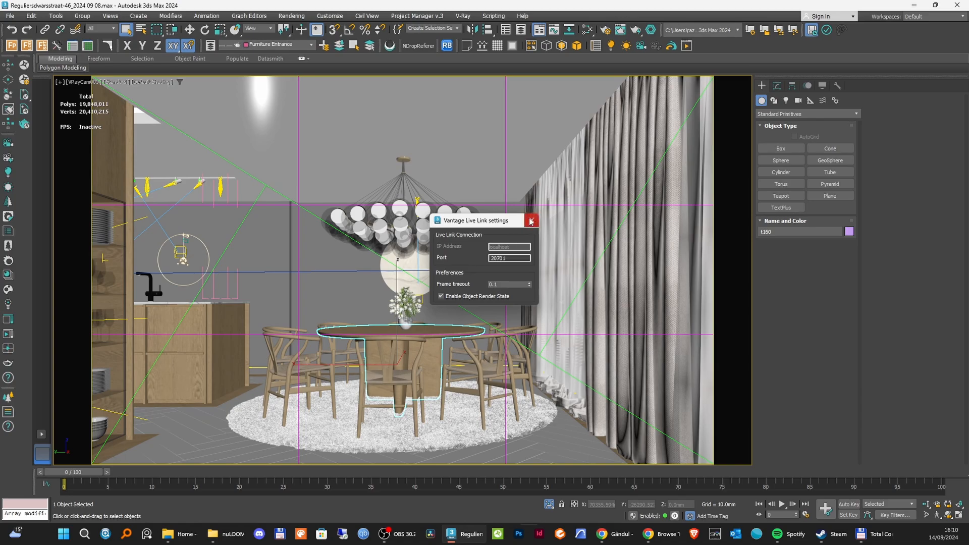
Close the Vantage Live Link settings dialog.
click(531, 220)
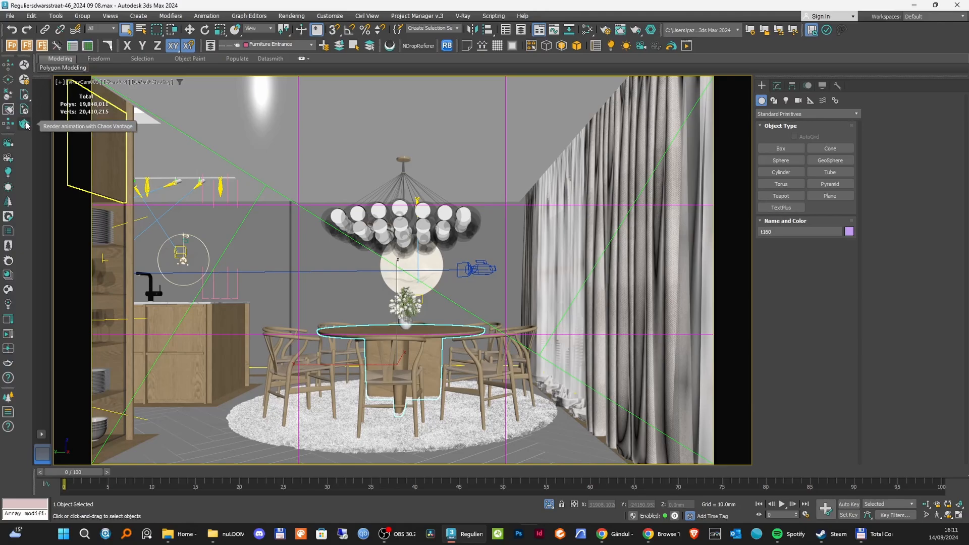
click(298, 169)
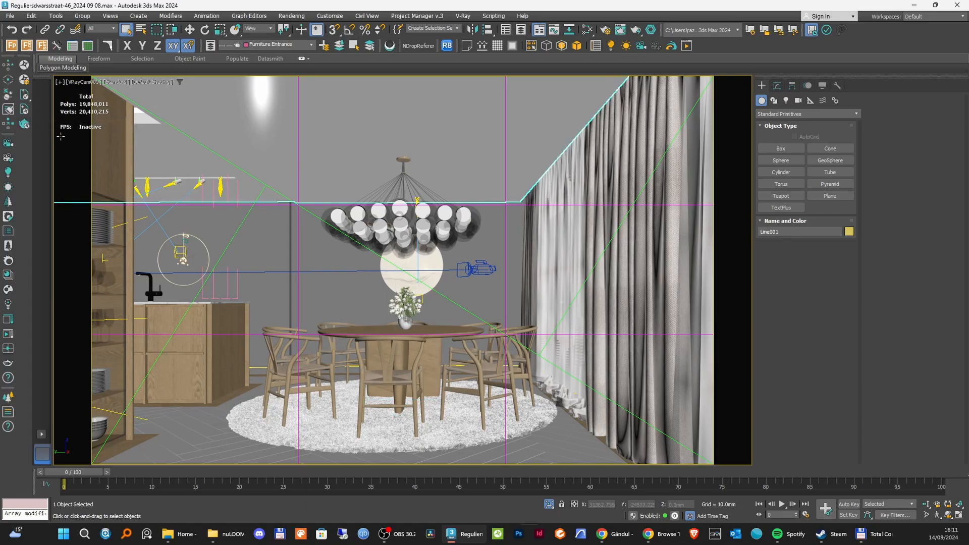
mouse_move(76, 473)
mouse_down()
mouse_move(222, 473)
mouse_move(83, 474)
mouse_move(166, 472)
mouse_move(92, 474)
mouse_up()
click(376, 334)
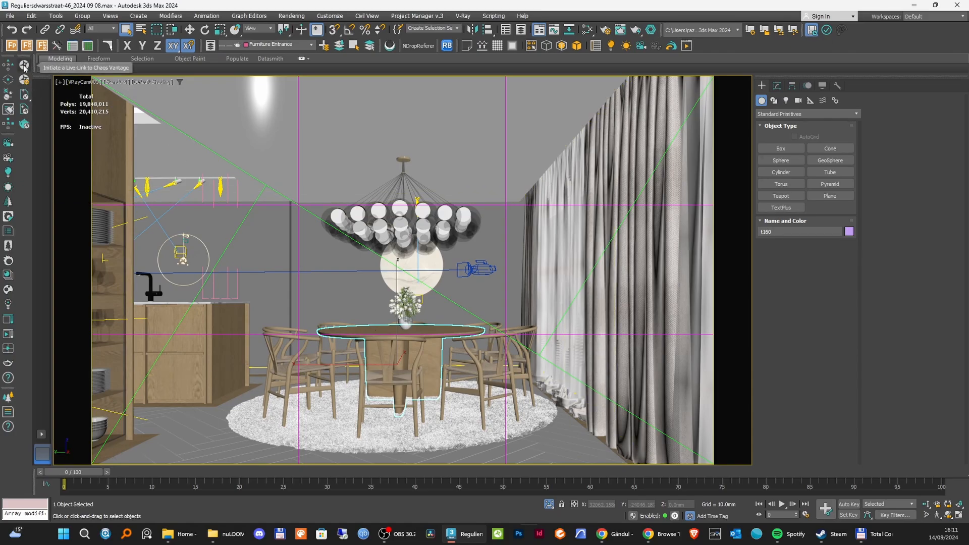
click(255, 133)
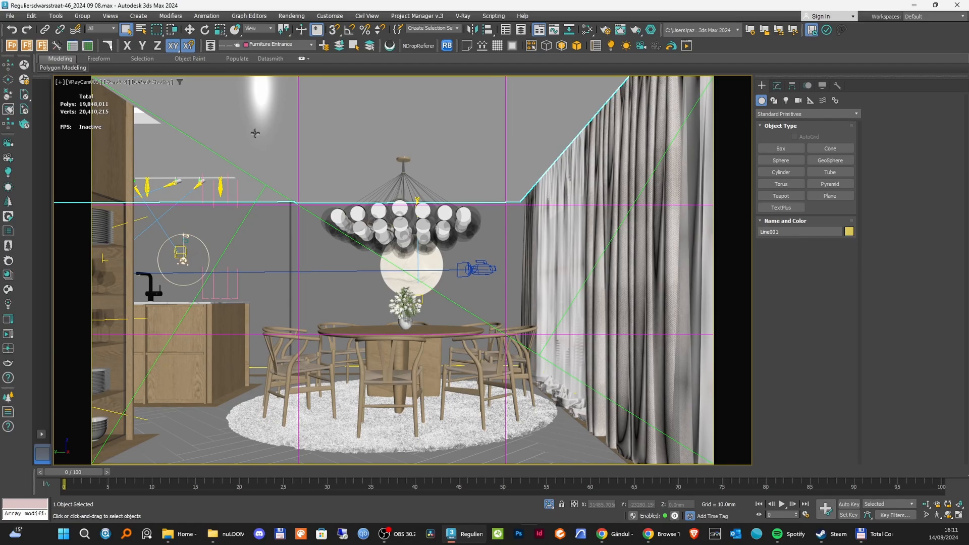
Start a V-Ray GPU production render and show the Filmic tonemap layer's properties in the V-Ray Frame Buffer.
key(F10)
click(665, 118)
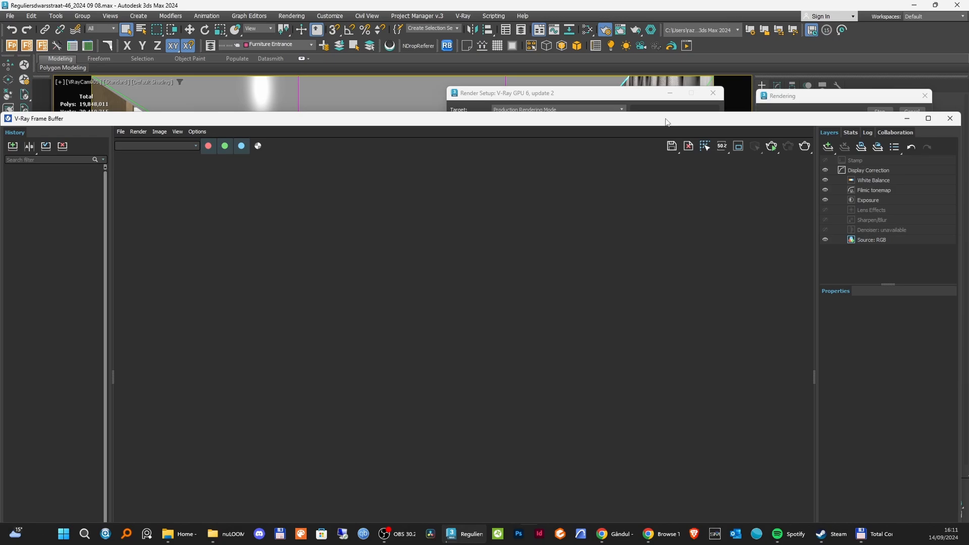
click(869, 195)
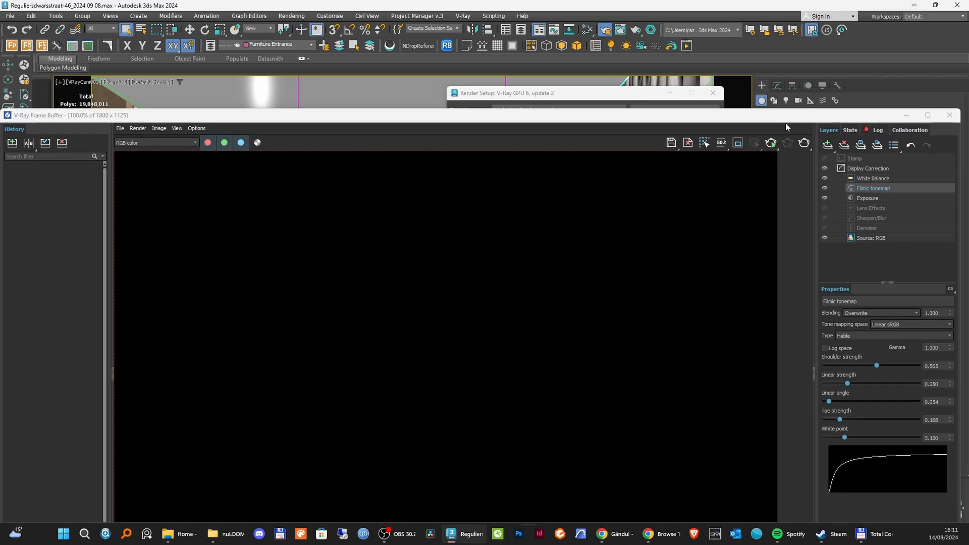
drag(785, 123, 783, 119)
drag(783, 120, 776, 32)
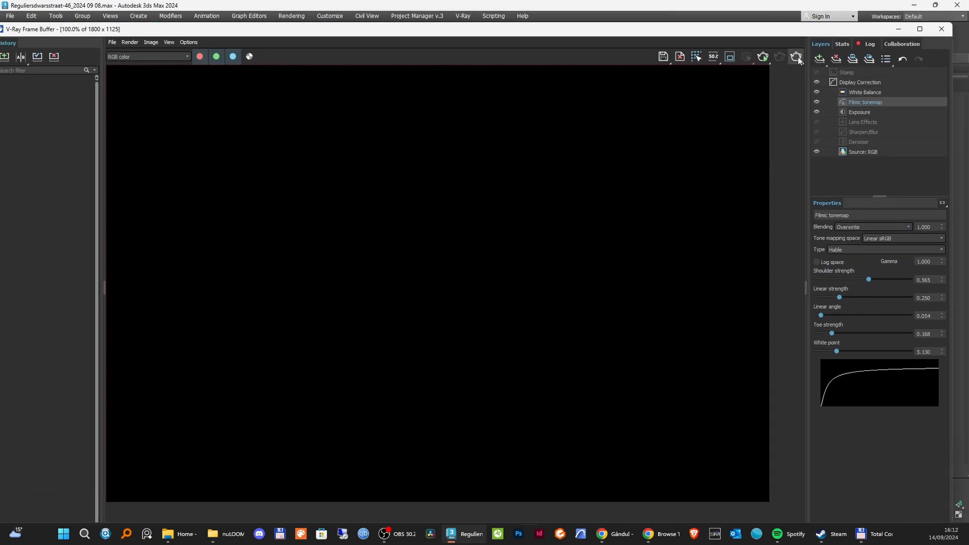
click(797, 57)
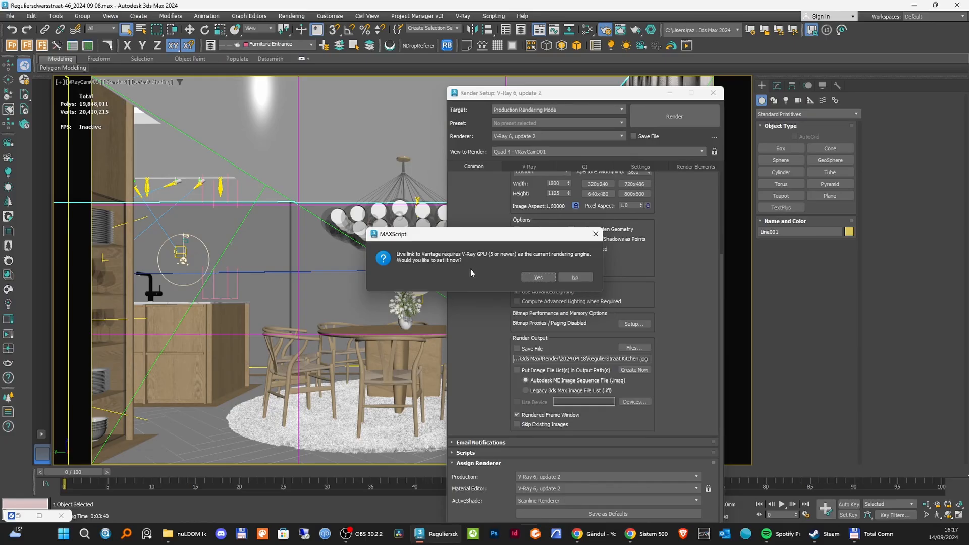
Accept V-Ray GPU as the current rendering engine for the live link to Chaos Vantage.
click(538, 277)
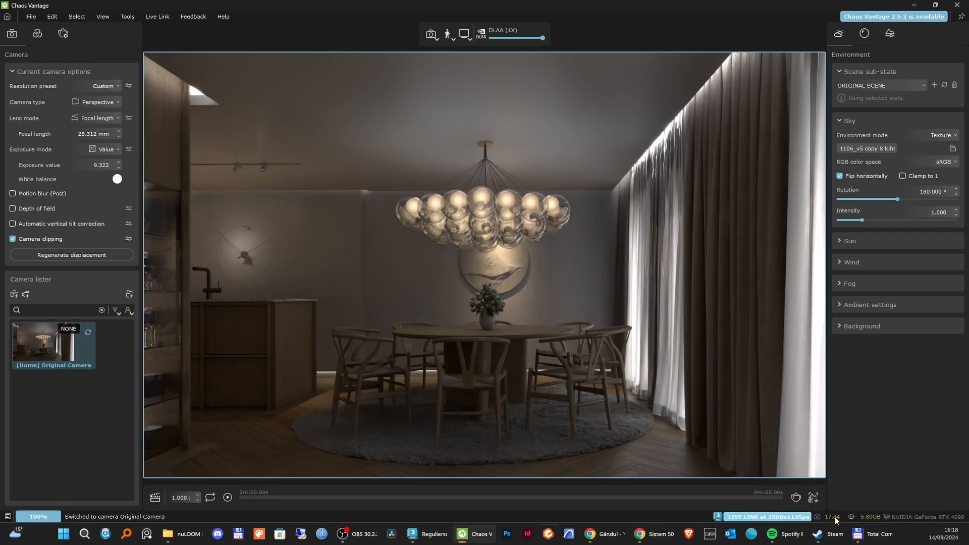
mouse_move(834, 517)
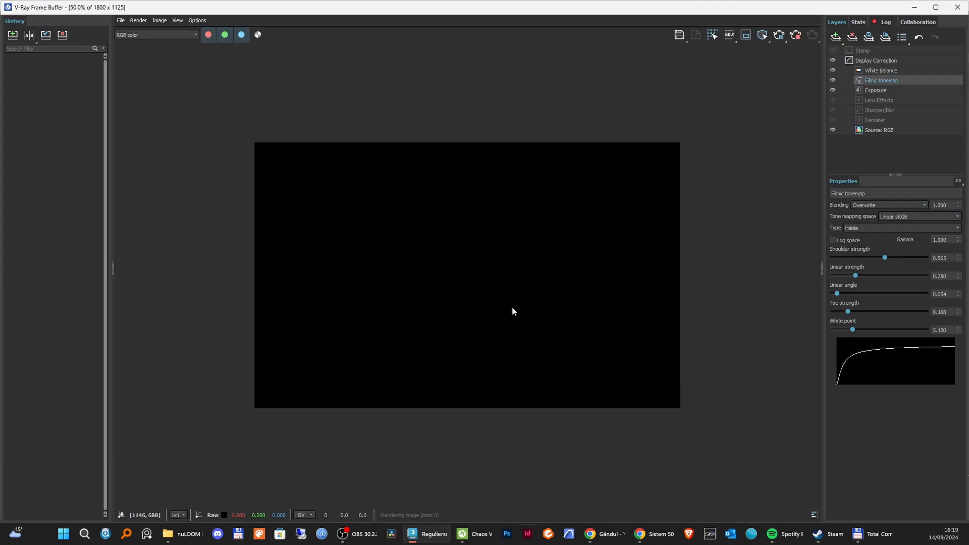
Toggle the Filmic tonemap layer's visibility in the V-Ray Frame Buffer and return to Chaos Vantage.
scroll(511, 308, up, 3)
scroll(512, 308, down, 3)
scroll(512, 307, up, 2)
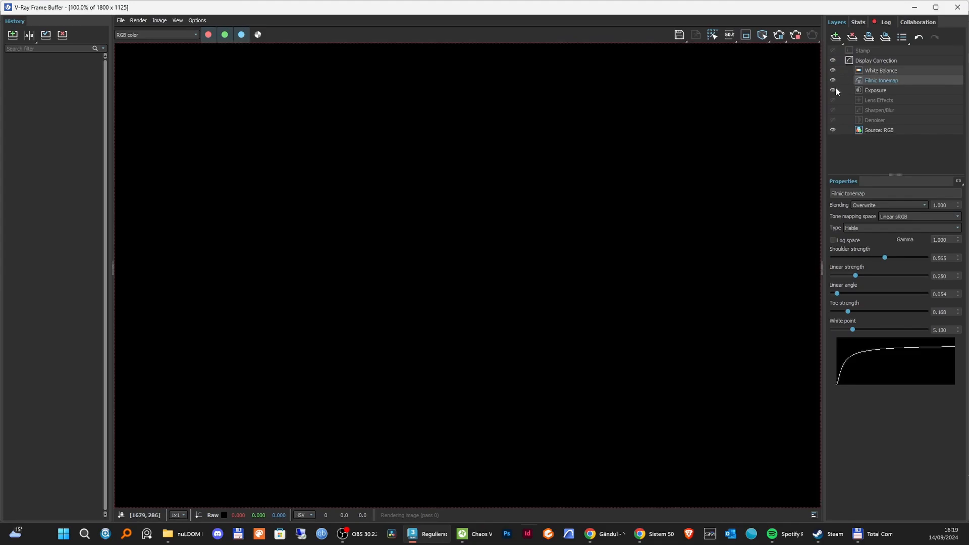
click(833, 80)
click(832, 81)
click(833, 80)
click(833, 80)
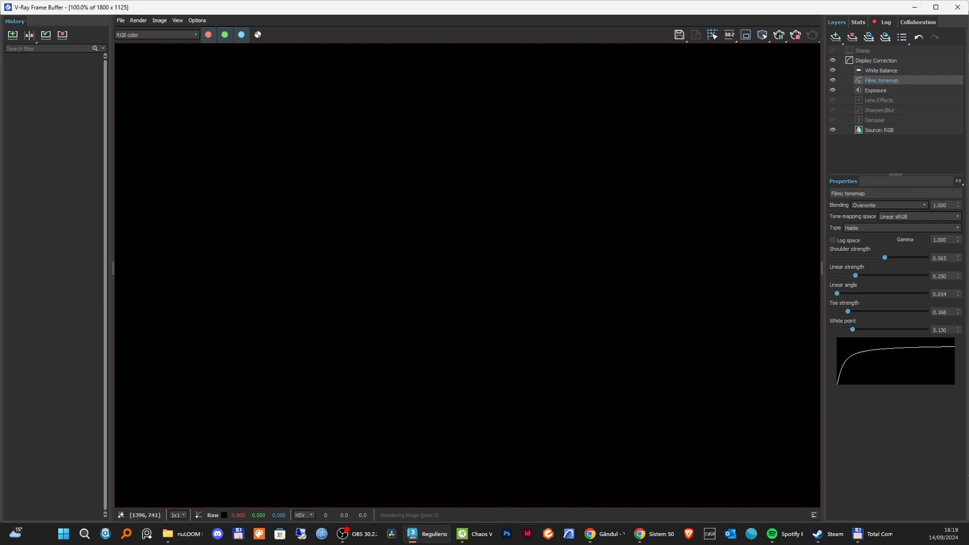
click(473, 534)
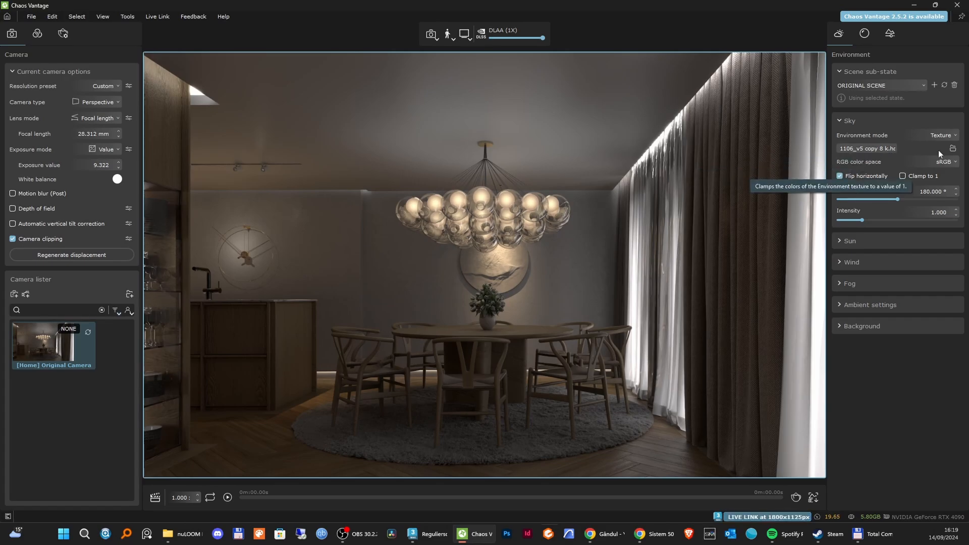
Try a Physical sky as the environment mode with an intensity of 5.
click(944, 134)
click(944, 133)
click(945, 136)
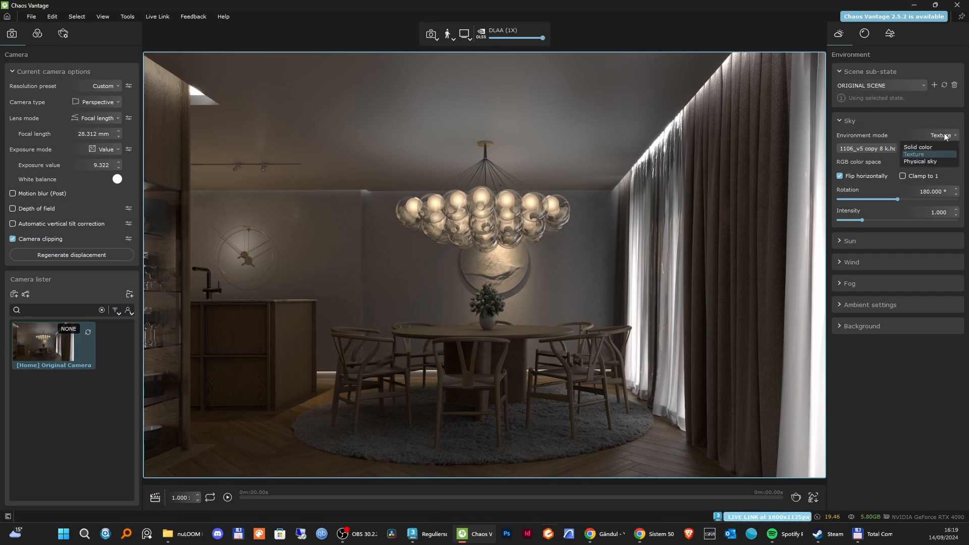
click(926, 162)
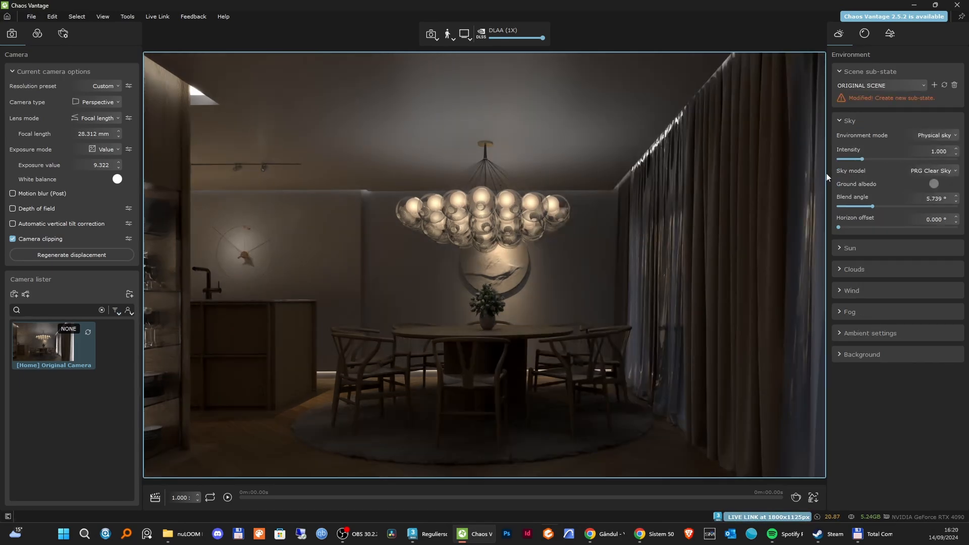
drag(861, 159, 957, 160)
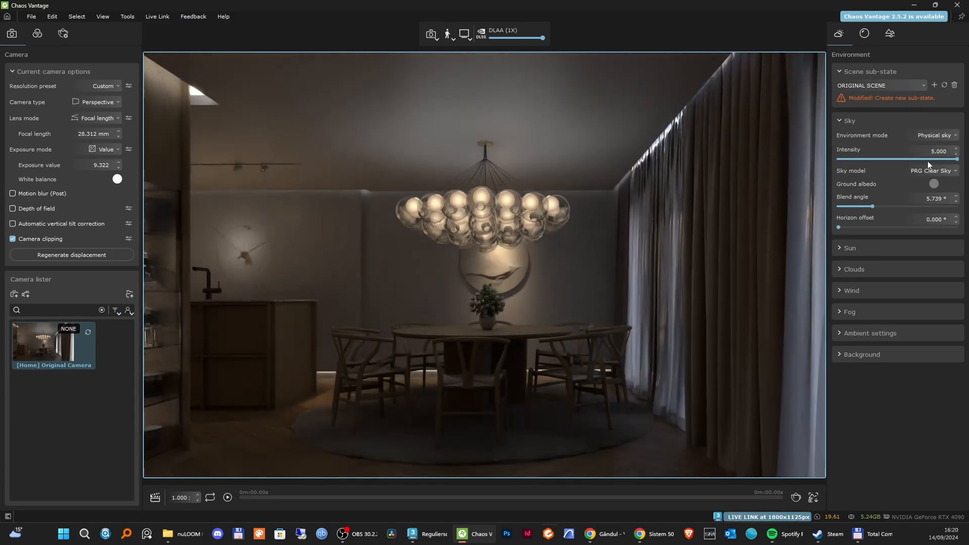
Set the sky's environment mode to Texture, with a rotation of 174.980° and an intensity of 1.
click(936, 135)
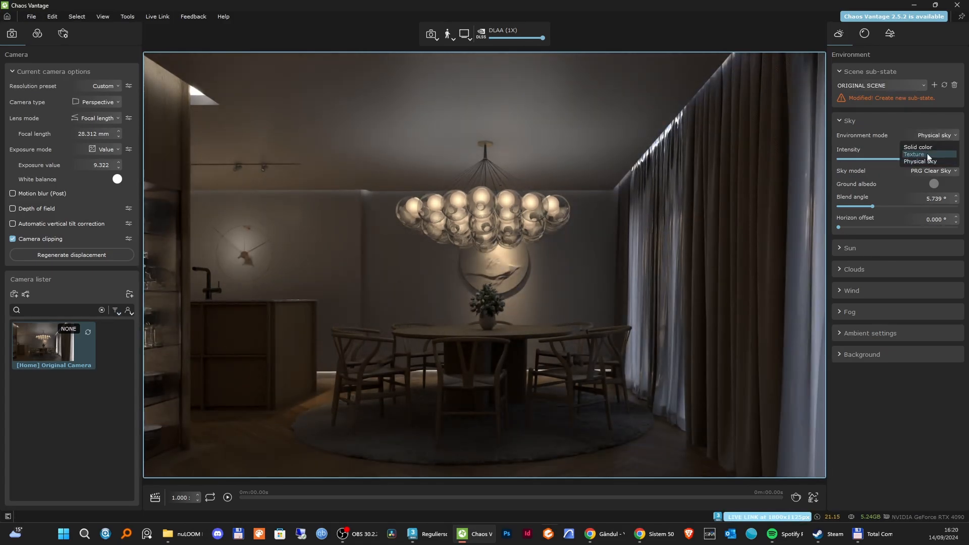
click(928, 154)
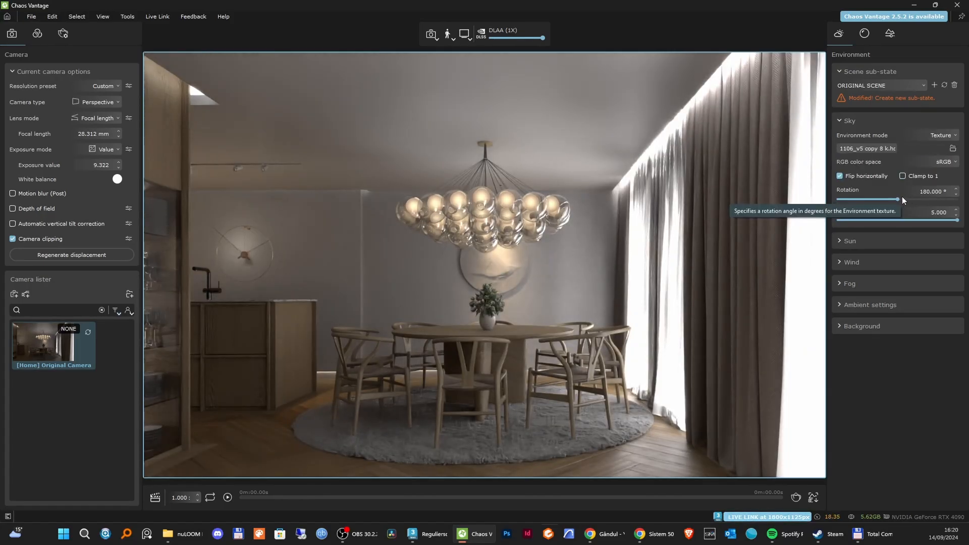
mouse_move(897, 200)
mouse_down()
mouse_move(947, 213)
mouse_move(907, 214)
mouse_up()
click(949, 214)
text(1)
key(Return)
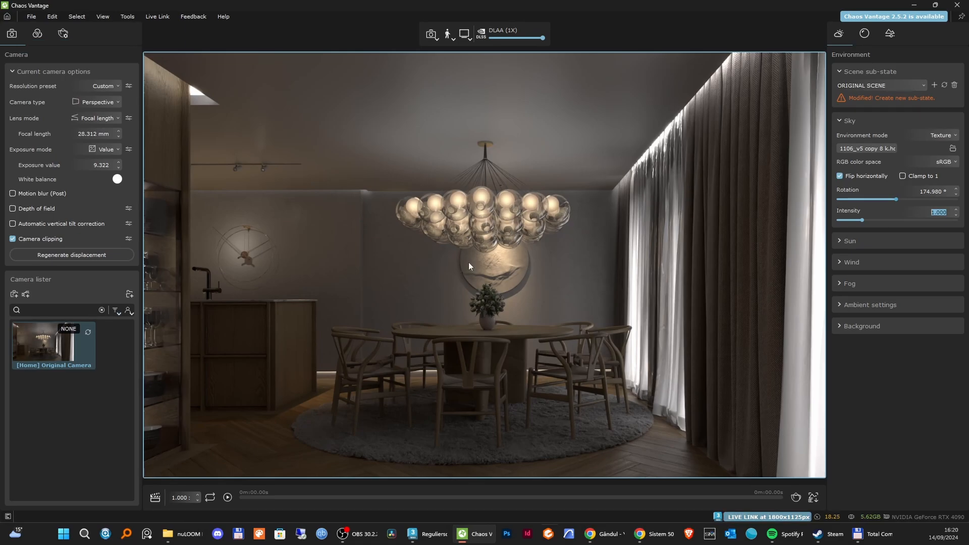
Set the camera's exposure value to 8.
click(105, 120)
click(104, 120)
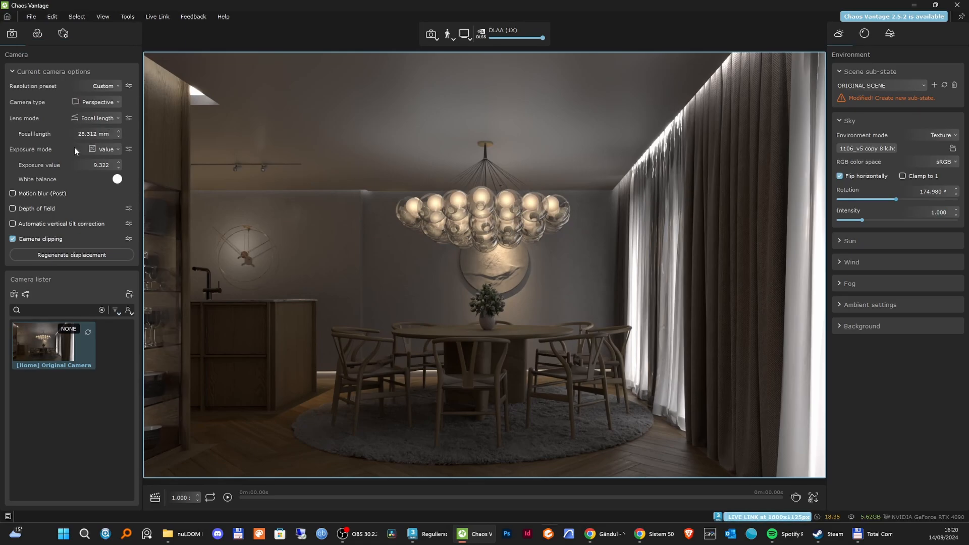
double_click(112, 165)
drag(112, 165, 74, 167)
text(8)
key(Return)
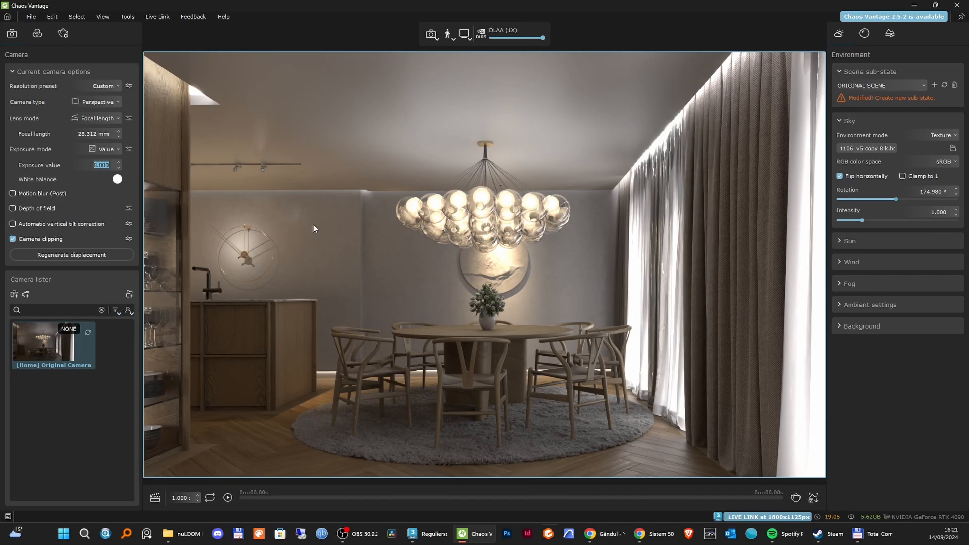
Copy the Exposure layer's highlight burn of 0.519 from the V-Ray Frame Buffer into Chaos Vantage's exposure corrections.
click(38, 34)
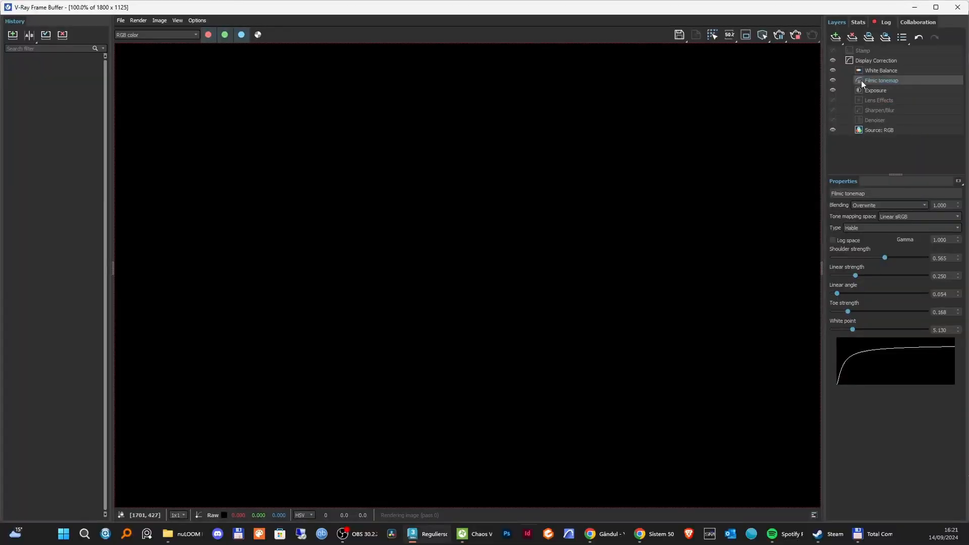
click(875, 91)
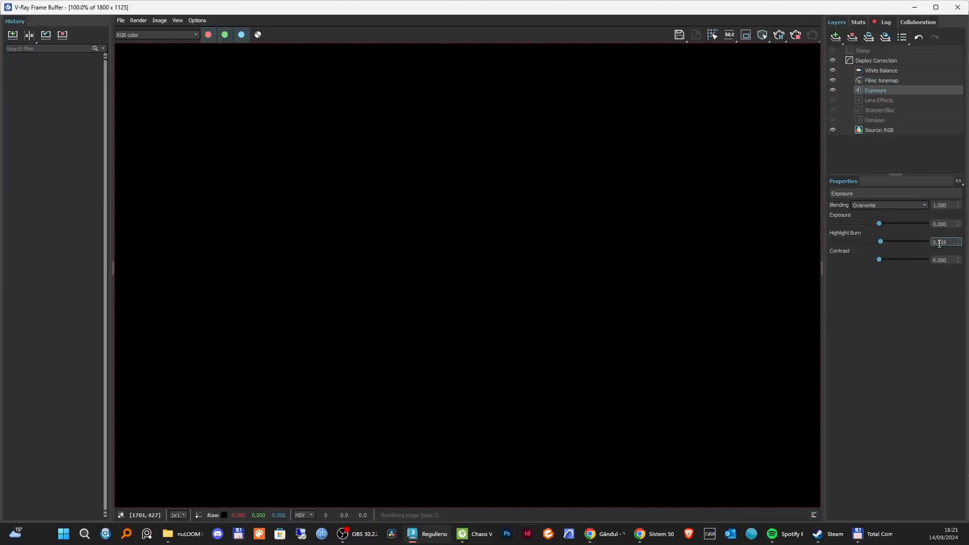
drag(948, 242, 913, 246)
key(ctrl+c)
key(alt+Tab)
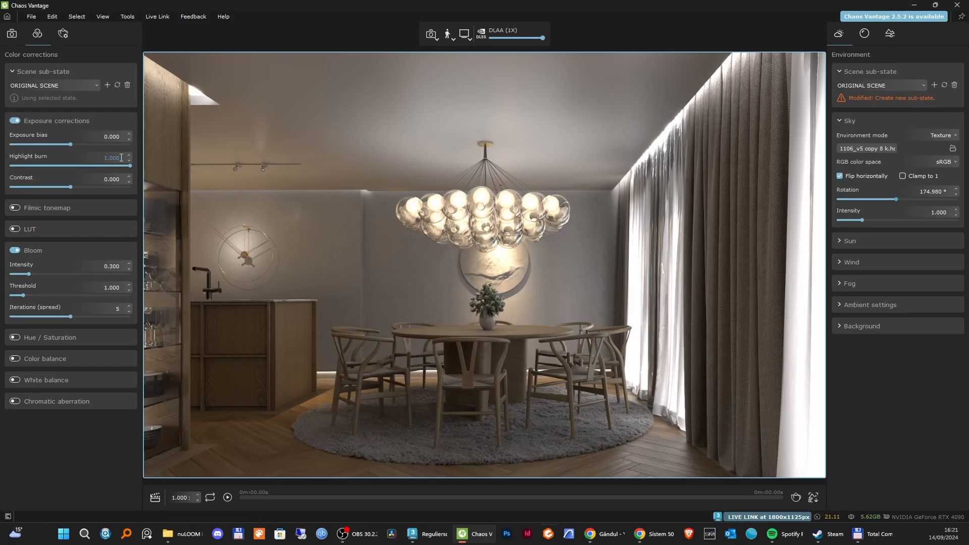
key(ctrl+v)
key(Return)
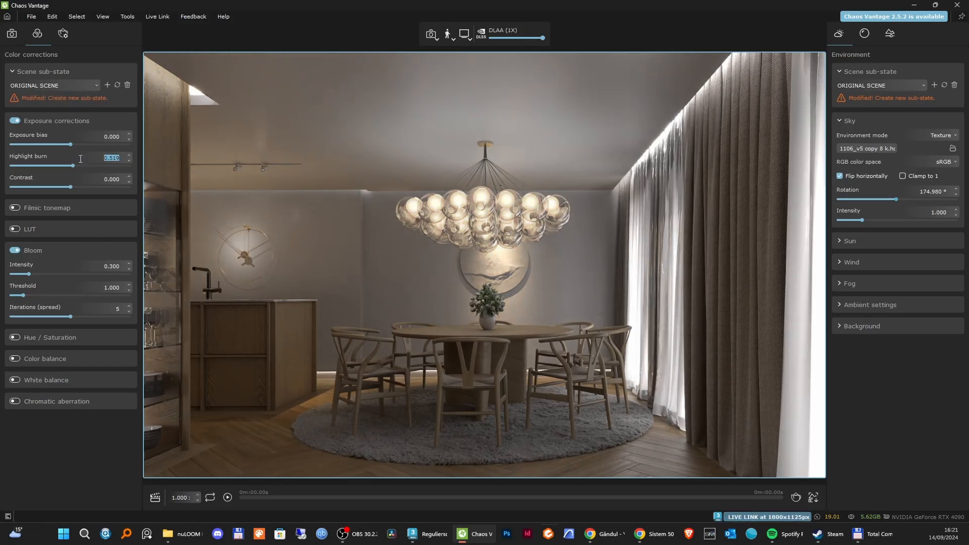
Try a highlight burn of 1 and restore it to 0.519.
drag(71, 168, 134, 163)
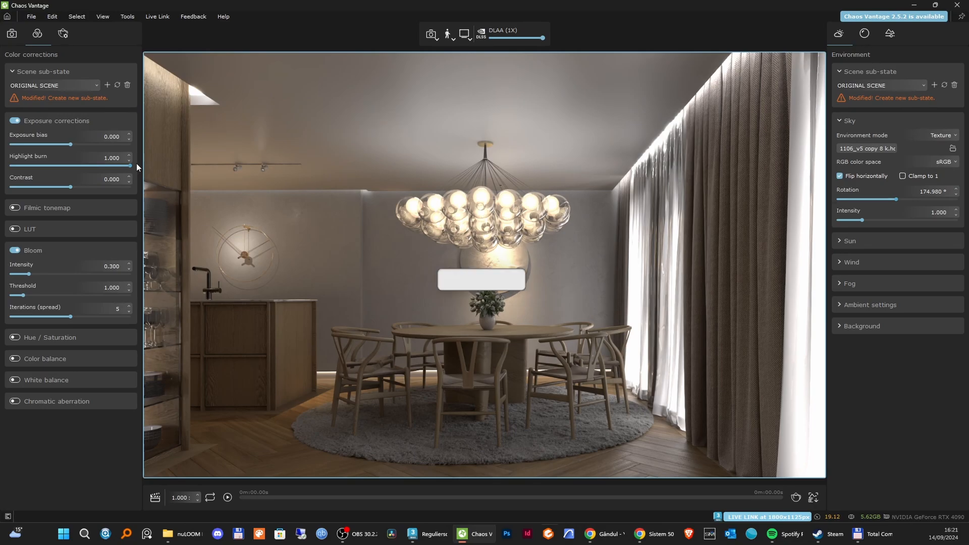
drag(122, 158, 83, 158)
key(ctrl+v)
key(Return)
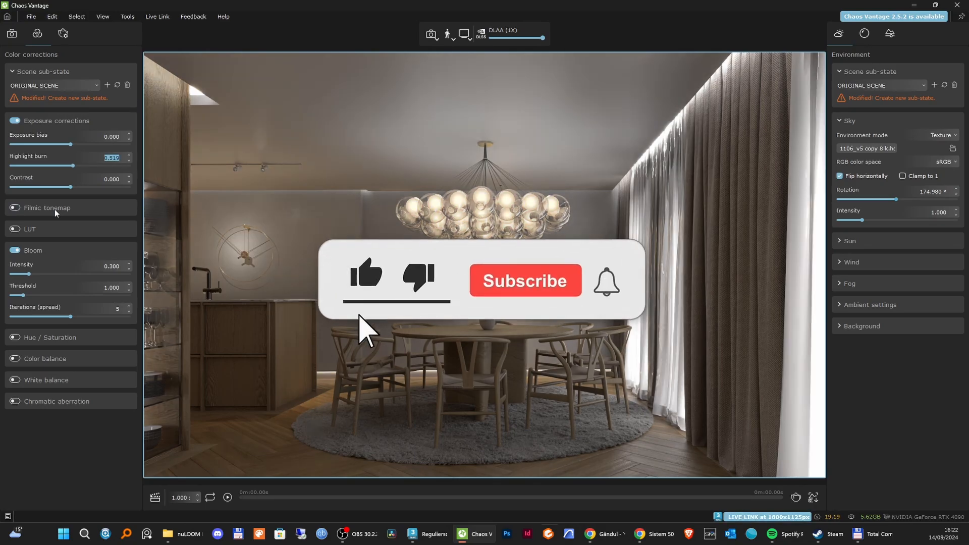
Enable the Hable filmic tonemap with the frame buffer's values: shoulder strength 0.565, linear strength 0.250, linear angle 0.054, toe strength 0.168, white point 5.130.
click(15, 207)
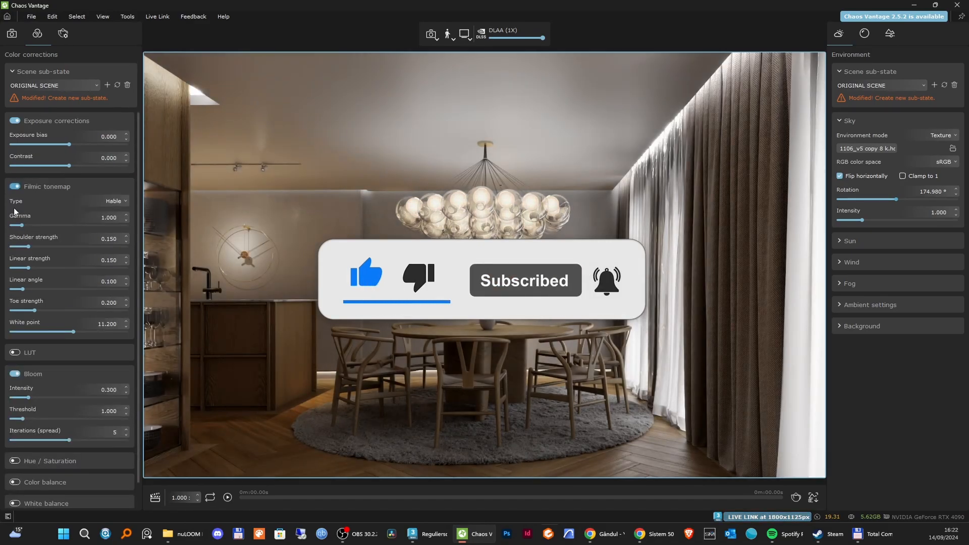
click(15, 187)
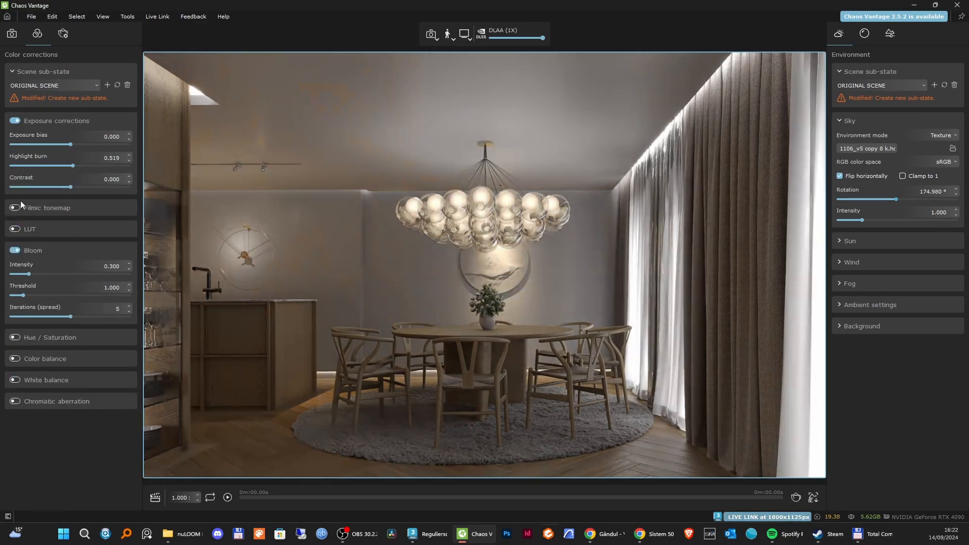
click(17, 207)
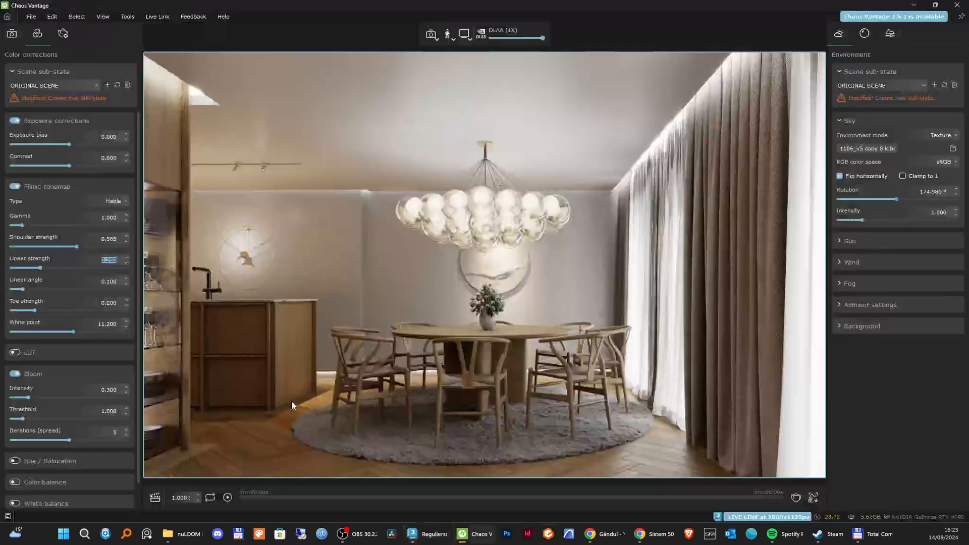
click(73, 281)
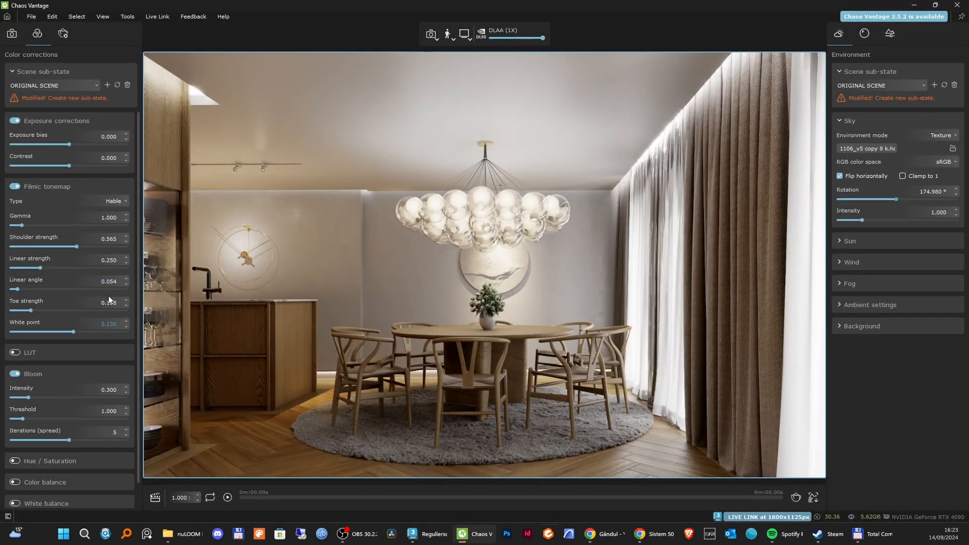
click(115, 303)
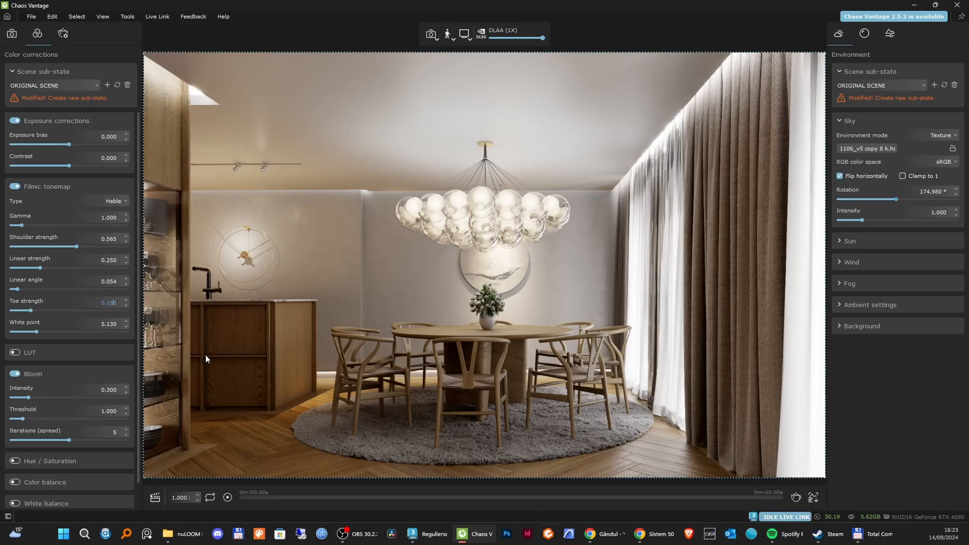
Enable the LUT correction, load Cerrusite.cube and set its amount to about 0.502.
click(15, 353)
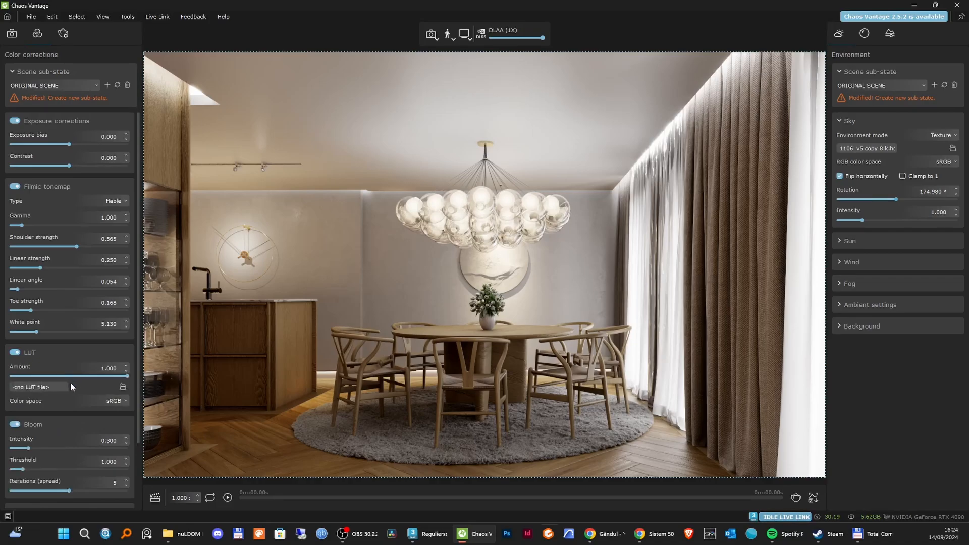
click(56, 387)
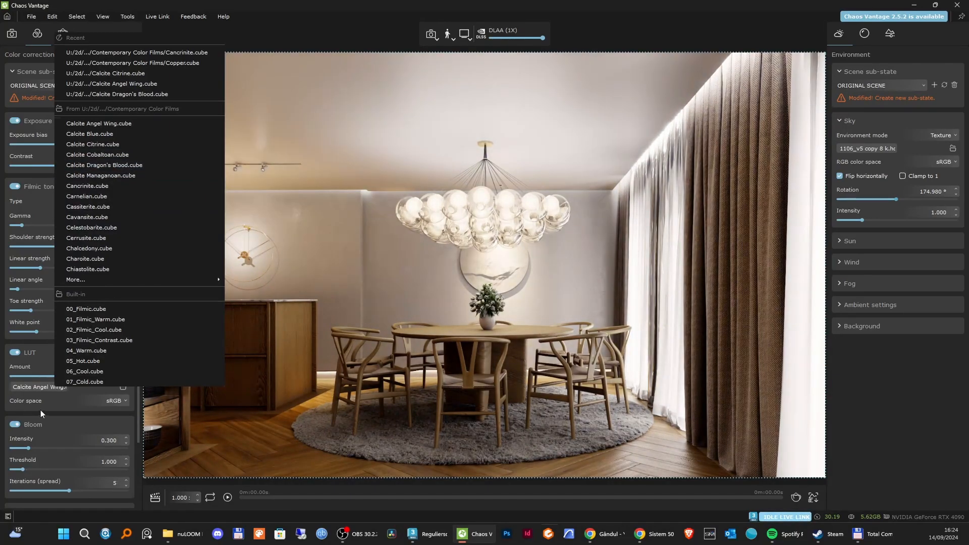
click(40, 410)
click(123, 386)
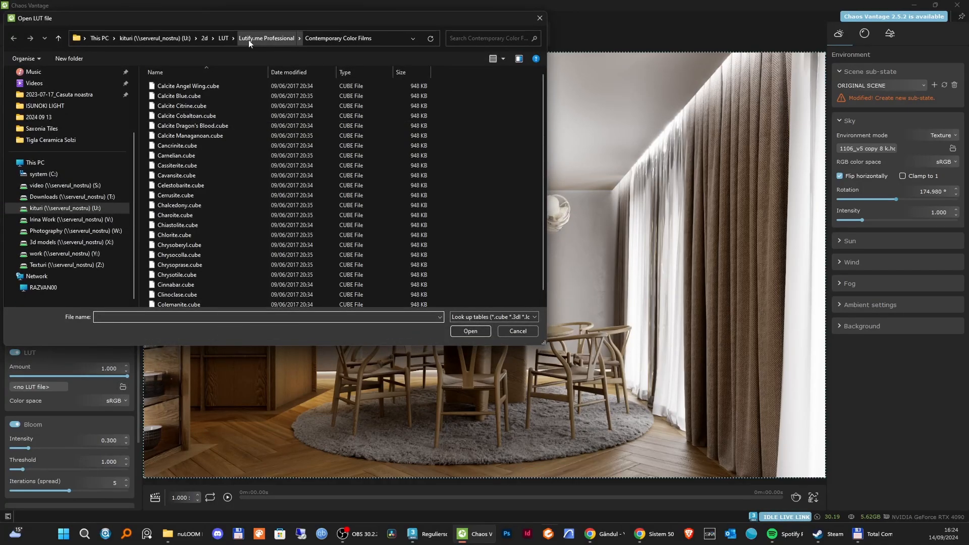
click(518, 331)
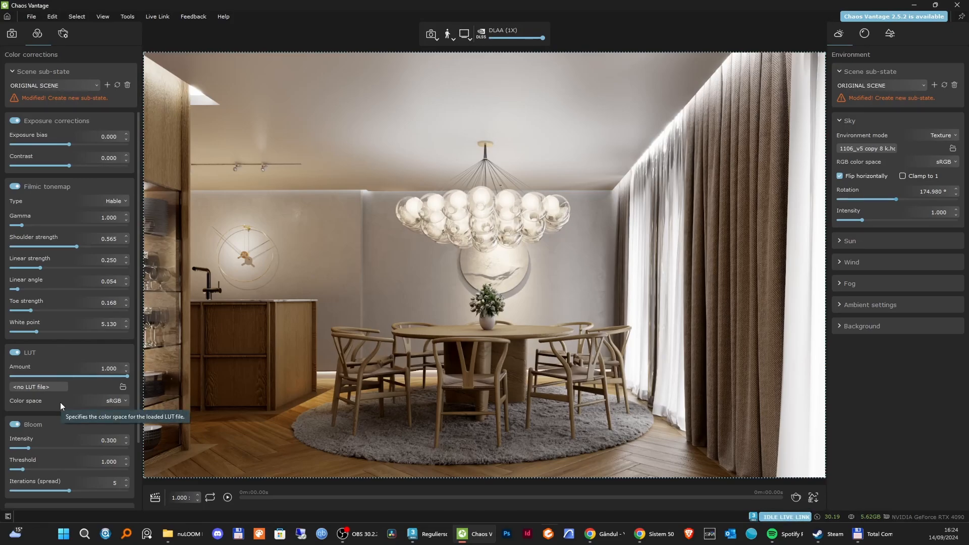
drag(127, 376, 71, 379)
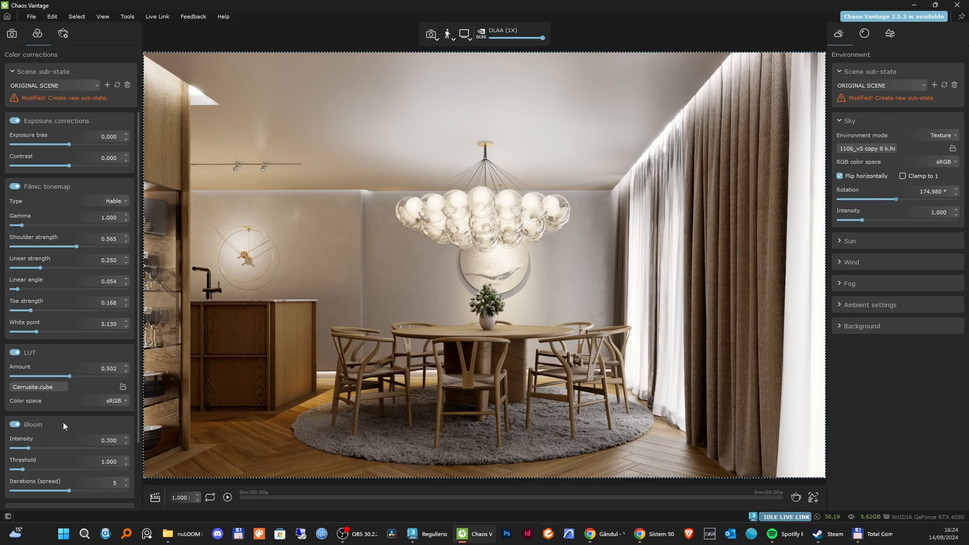
Turn bloom off and back on to compare its effect on the render.
click(16, 424)
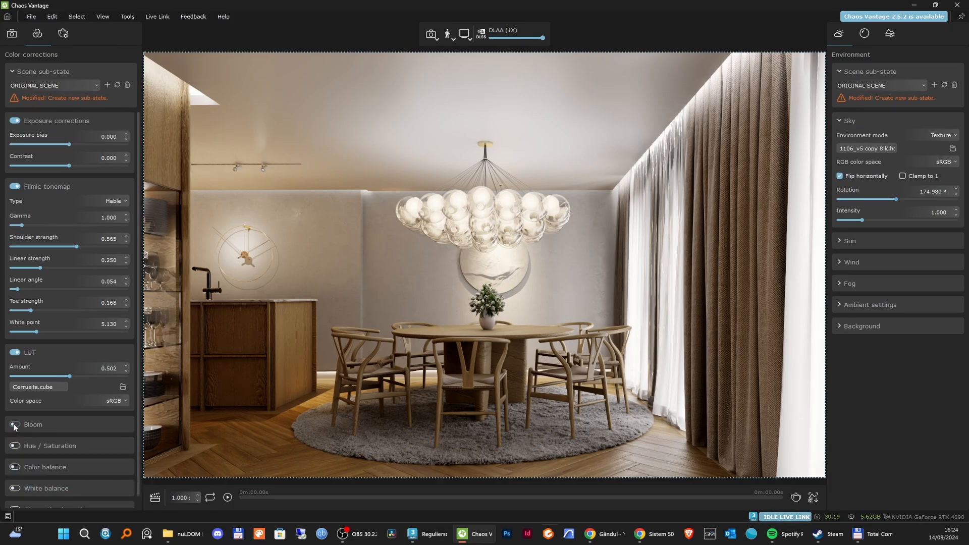
click(16, 424)
scroll(86, 431, down, 2)
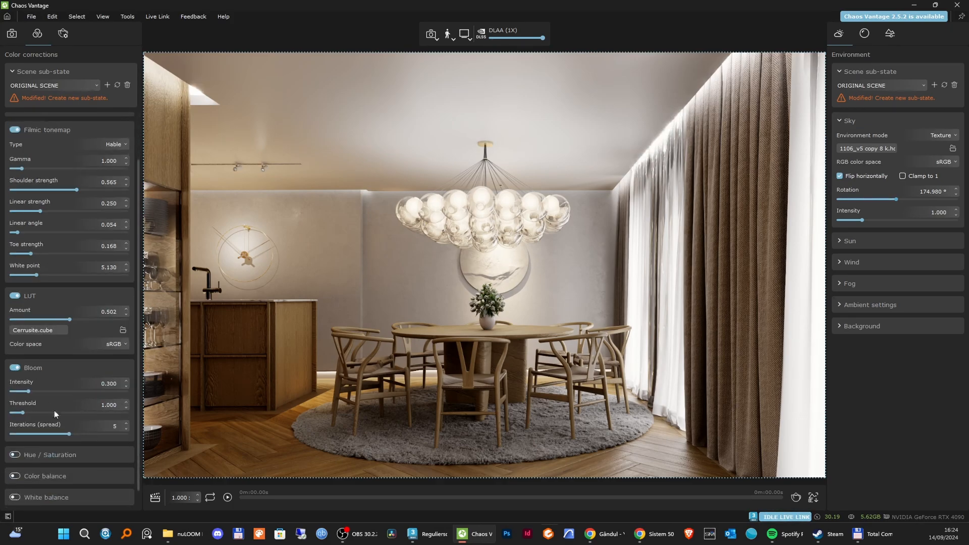
Check the Lens Effects layer in the V-Ray Frame Buffer and set Chaos Vantage's bloom to intensity 0.286, threshold 2.449 and 4 iterations.
key(alt+Tab)
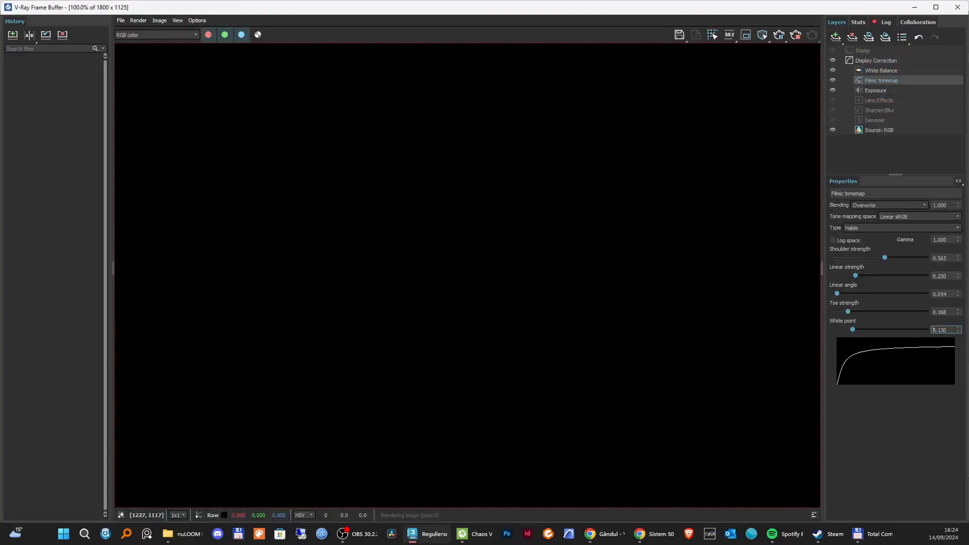
click(881, 109)
click(888, 101)
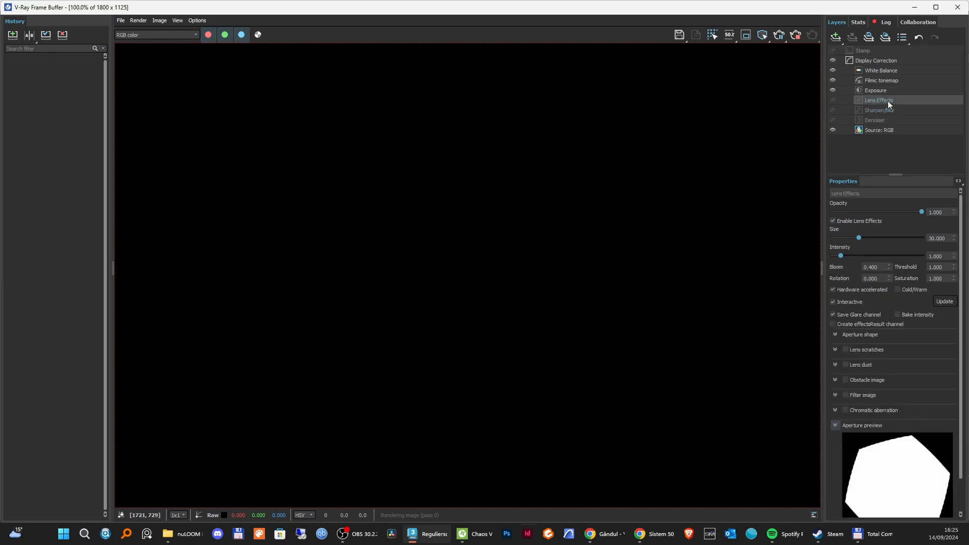
click(914, 7)
key(alt+Tab)
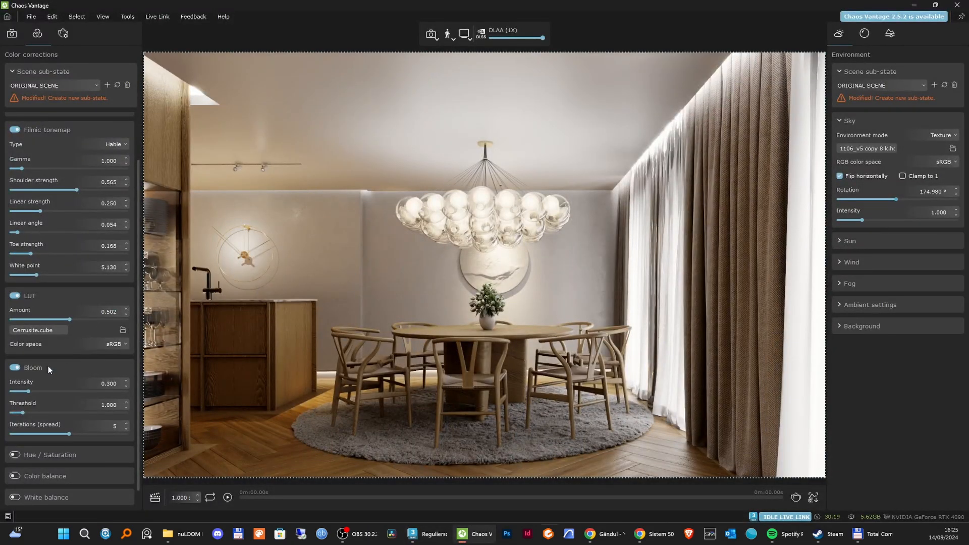
mouse_move(29, 391)
mouse_down()
mouse_move(59, 388)
mouse_move(21, 389)
mouse_move(39, 391)
mouse_up()
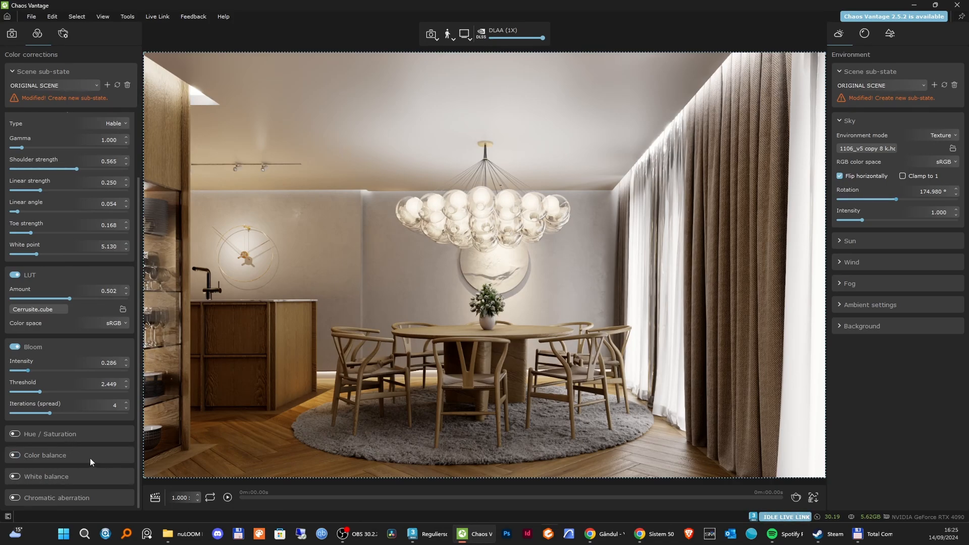
Enable white balance, try a temperature of 5800 and restore it to 6500.
click(16, 478)
scroll(53, 477, down, 1)
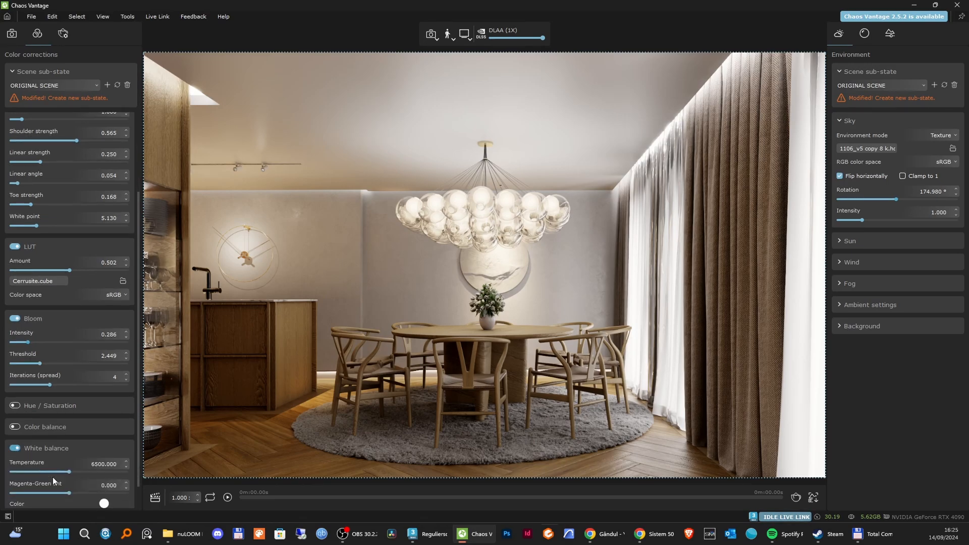
click(120, 466)
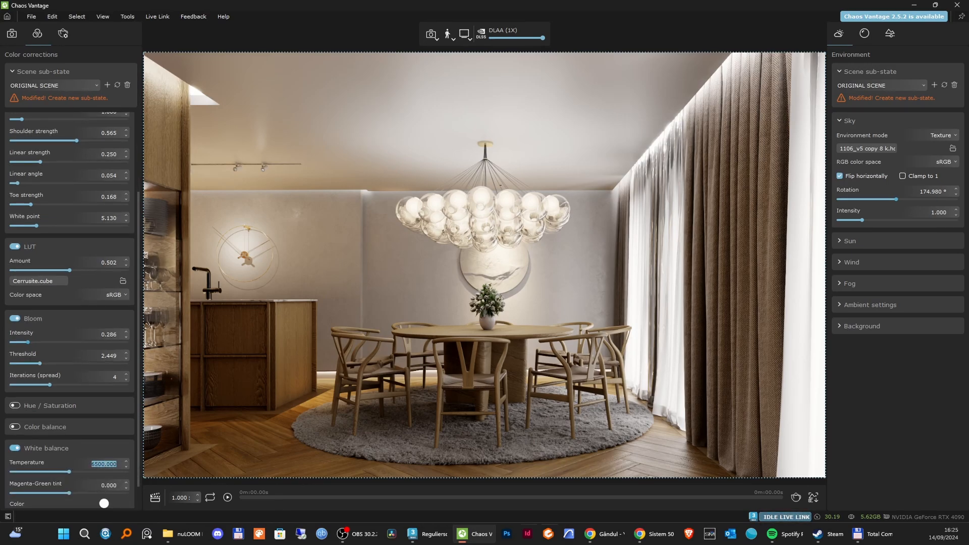
text(5800)
key(Return)
double_click(117, 464)
drag(119, 463, 58, 468)
text(6500)
key(Return)
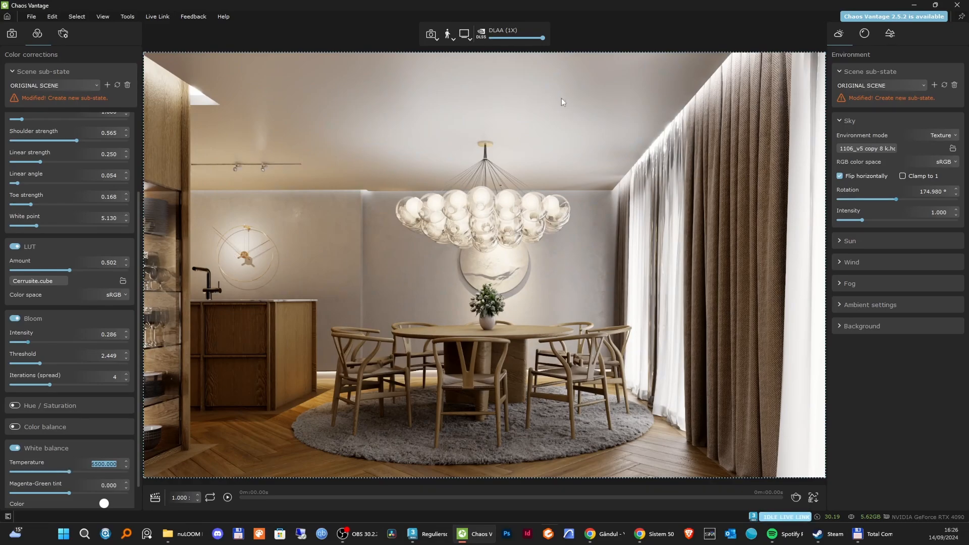
Shift the white balance color to a cooler tint of about 8312 K and set the temperature to 6200.
scroll(117, 431, down, 1)
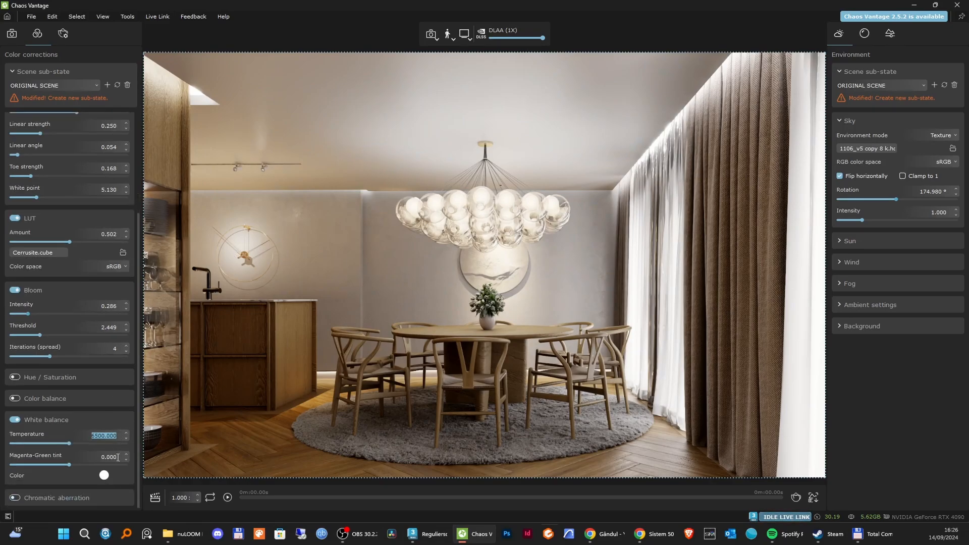
click(104, 476)
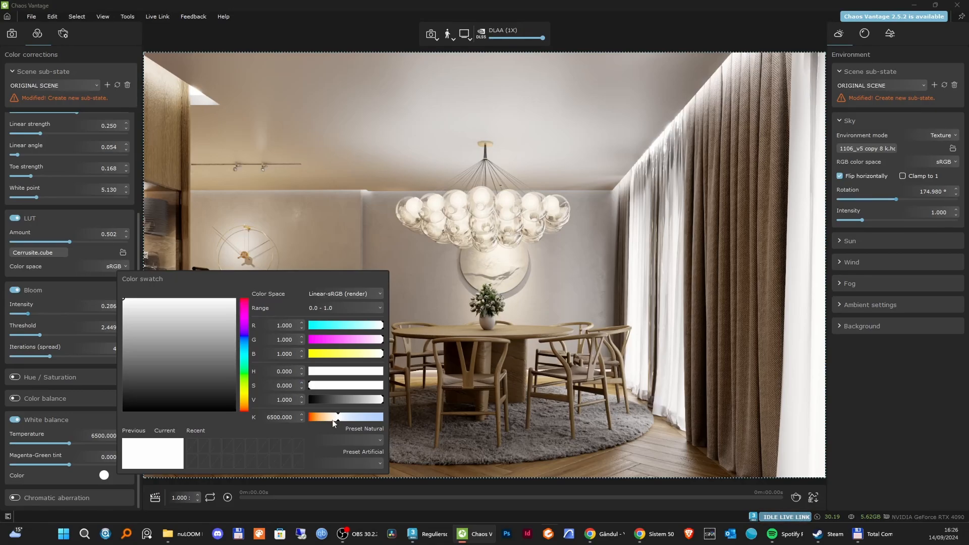
drag(338, 422, 347, 419)
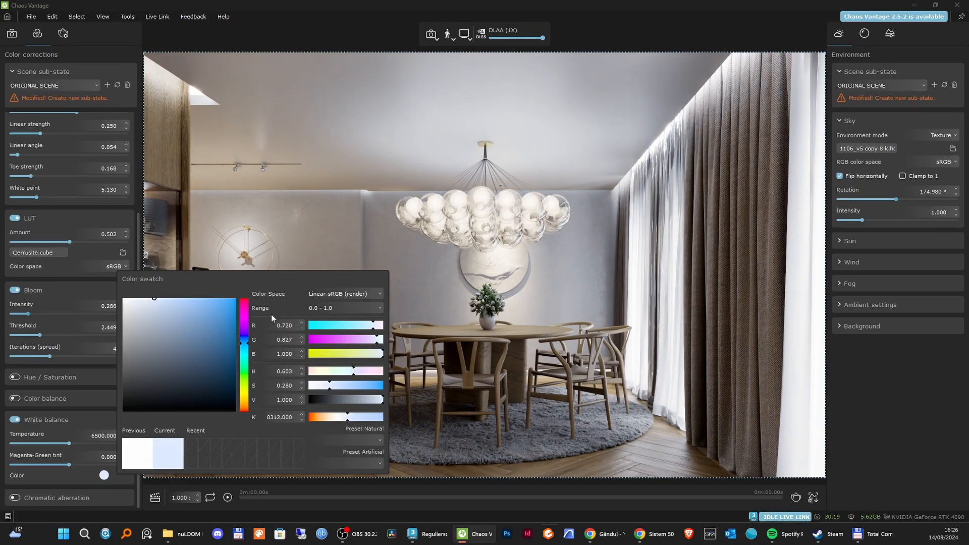
click(238, 260)
double_click(109, 436)
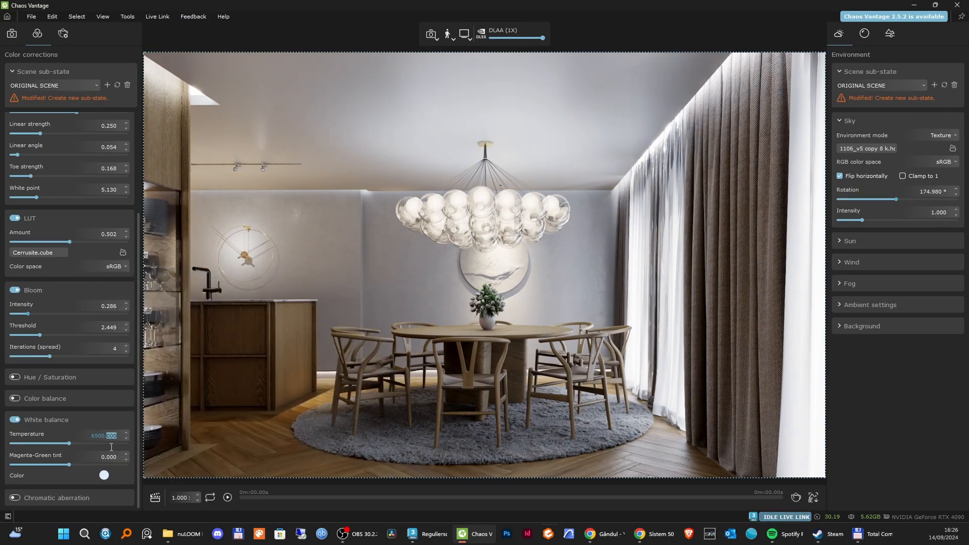
Enable chromatic aberration, try stronger values and settle on 0.050.
scroll(67, 467, down, 1)
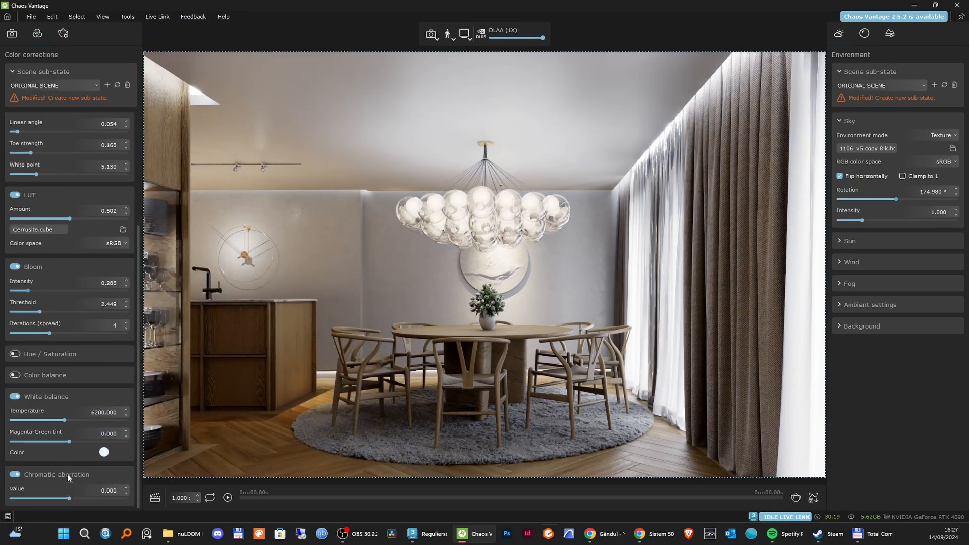
drag(71, 497, 96, 497)
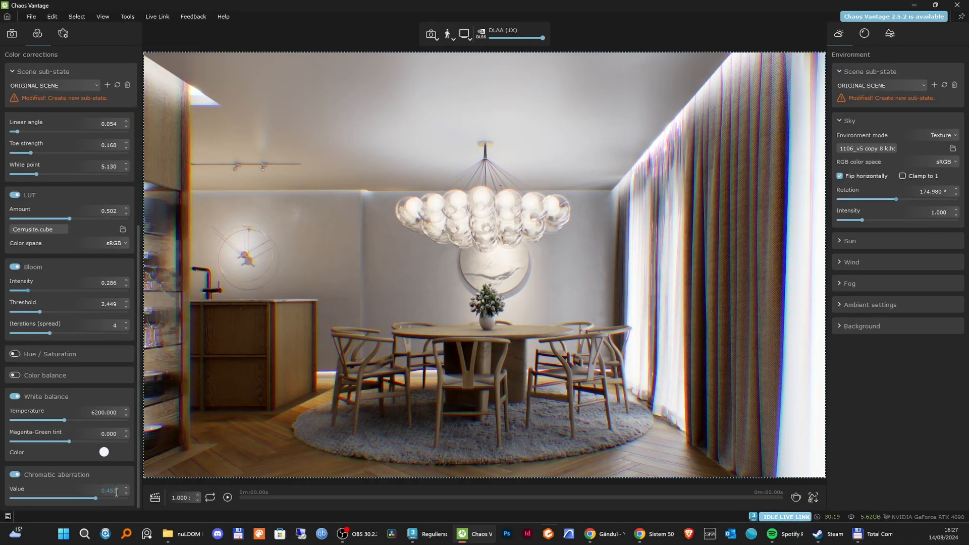
double_click(112, 490)
text(1)
key(Return)
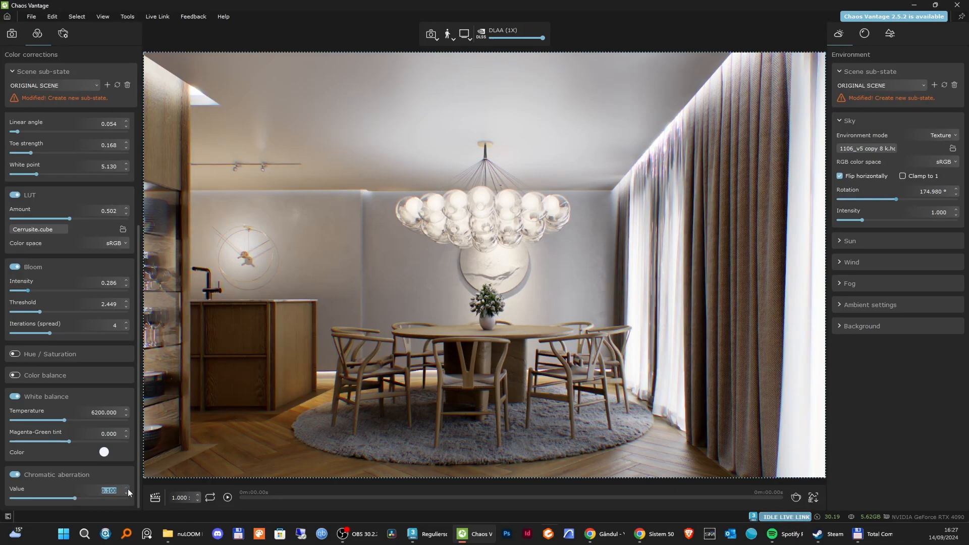
double_click(121, 489)
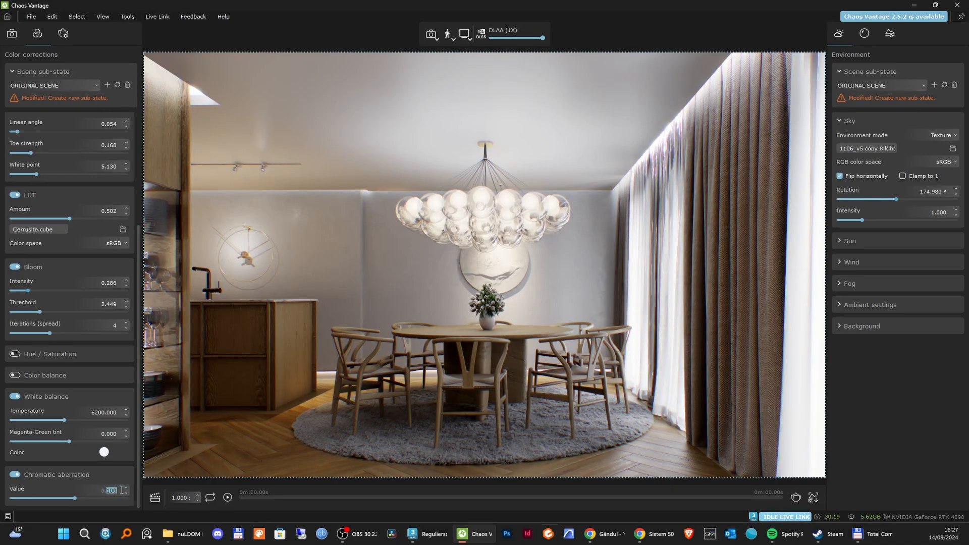
text(50)
key(Return)
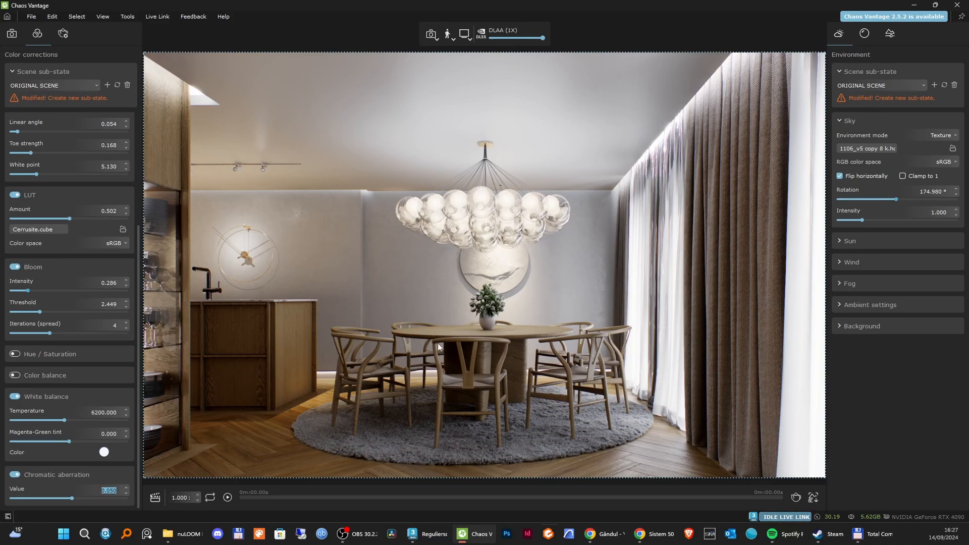
In the advanced render settings, compare 4 and 2 GI bounces, settle on 3, and keep reflective GI caustics on Quick.
click(64, 35)
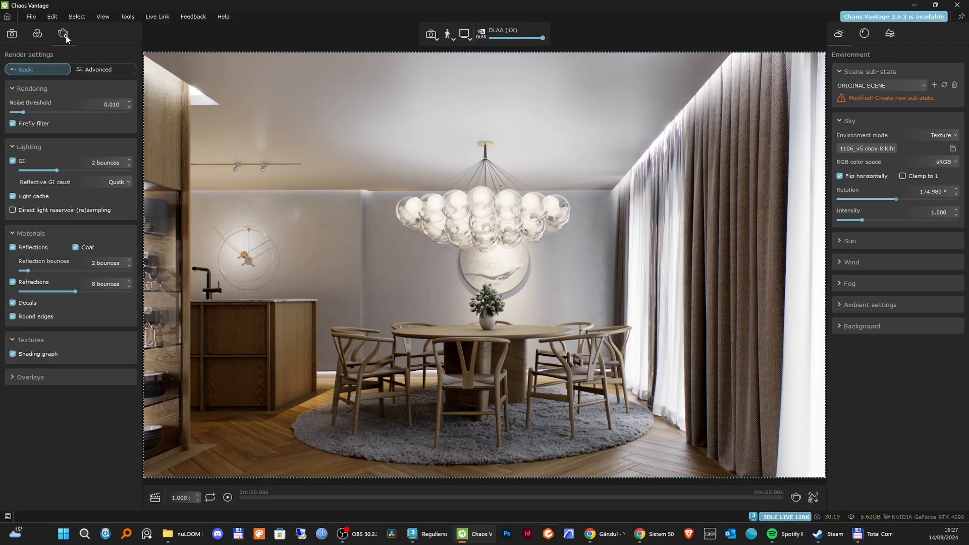
click(93, 69)
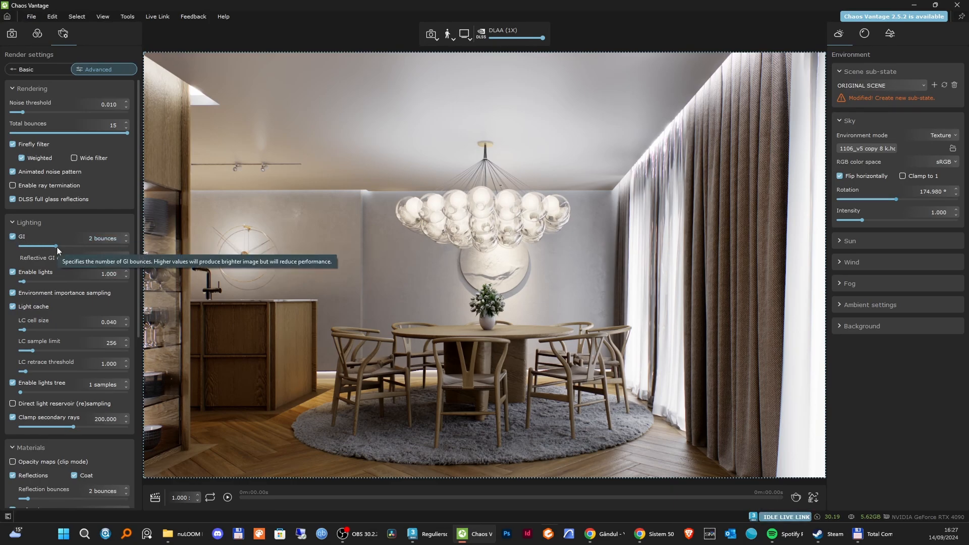
click(88, 246)
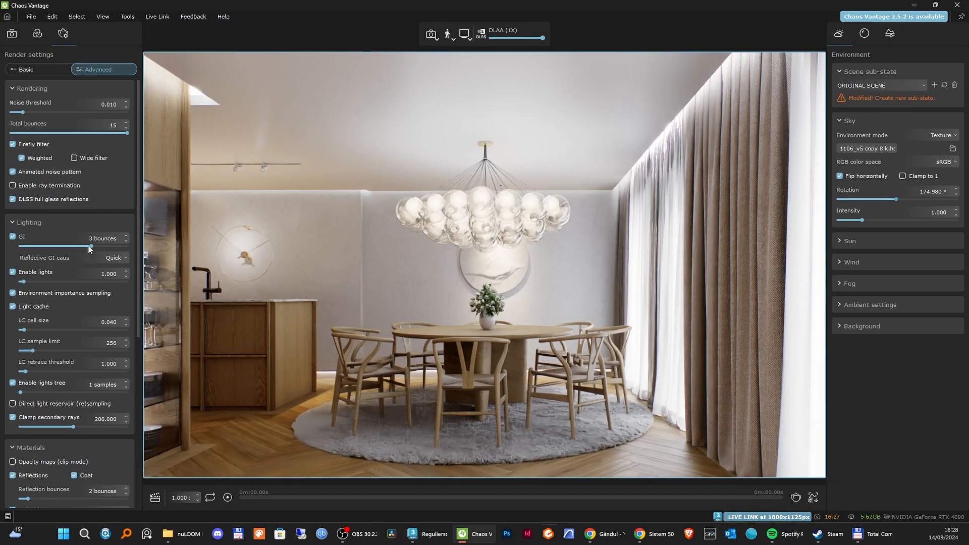
drag(91, 246, 126, 248)
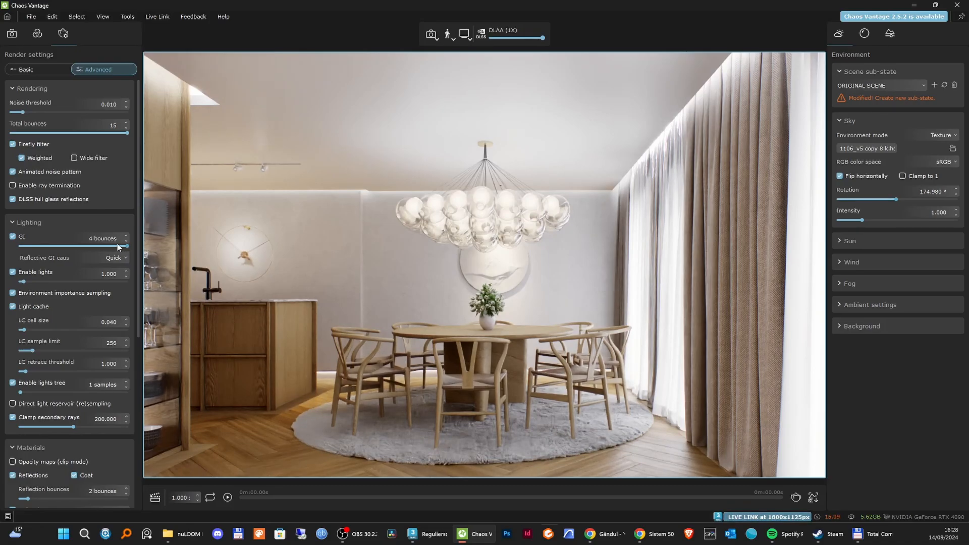
drag(117, 246, 72, 247)
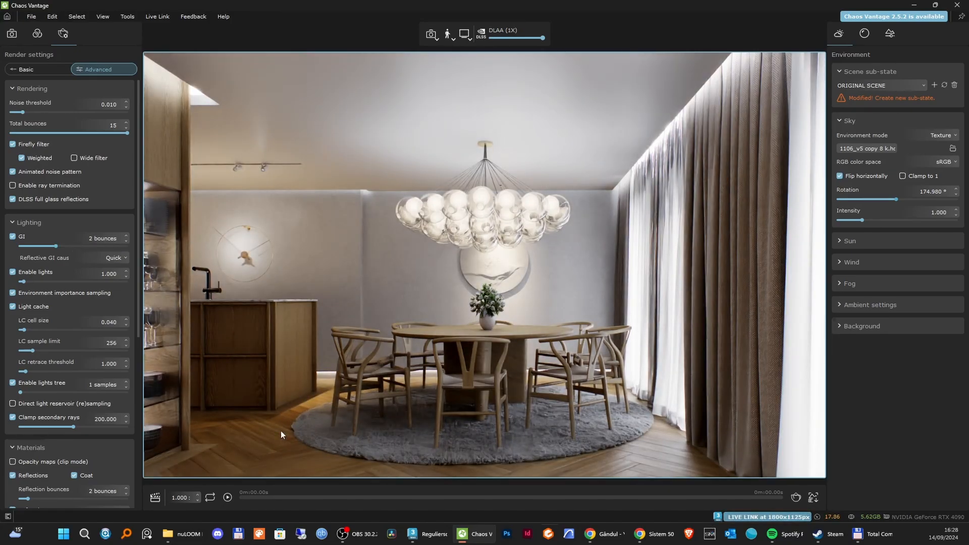
click(74, 246)
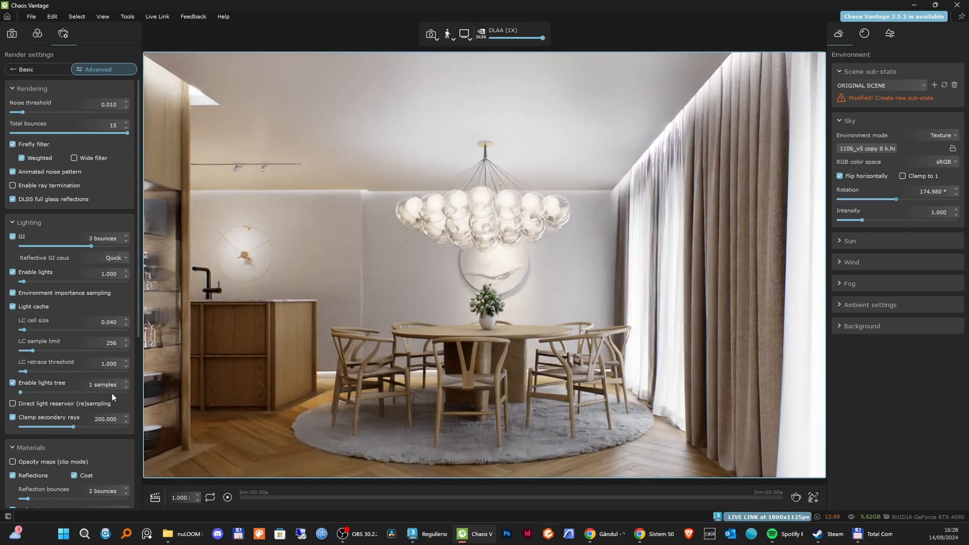
click(107, 258)
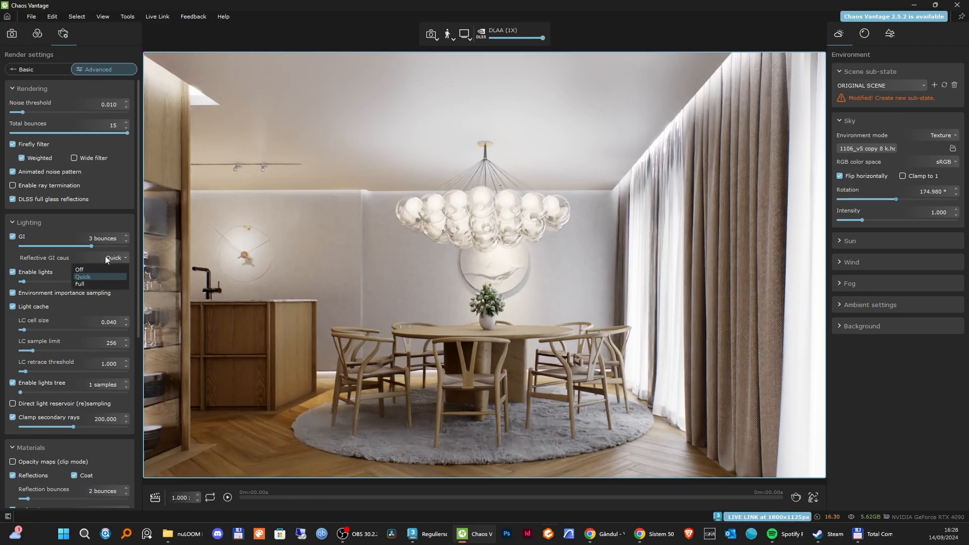
click(106, 258)
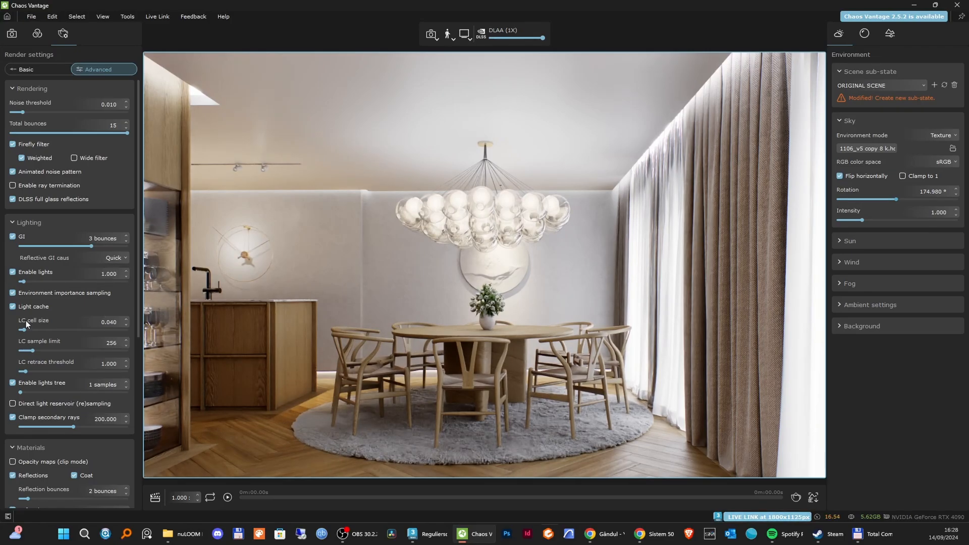
Point out the light cache sample limit and raise the lights tree to 3 samples.
double_click(116, 343)
click(117, 343)
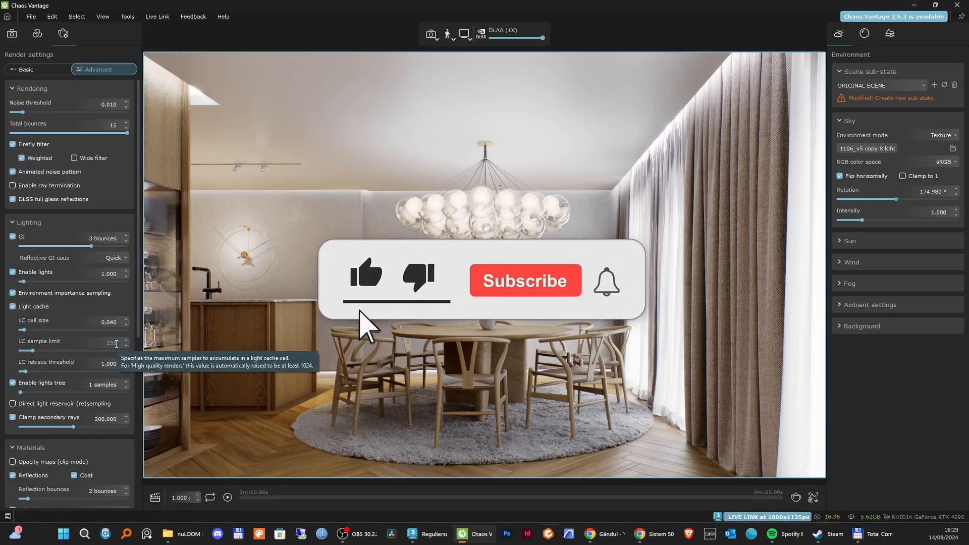
double_click(117, 343)
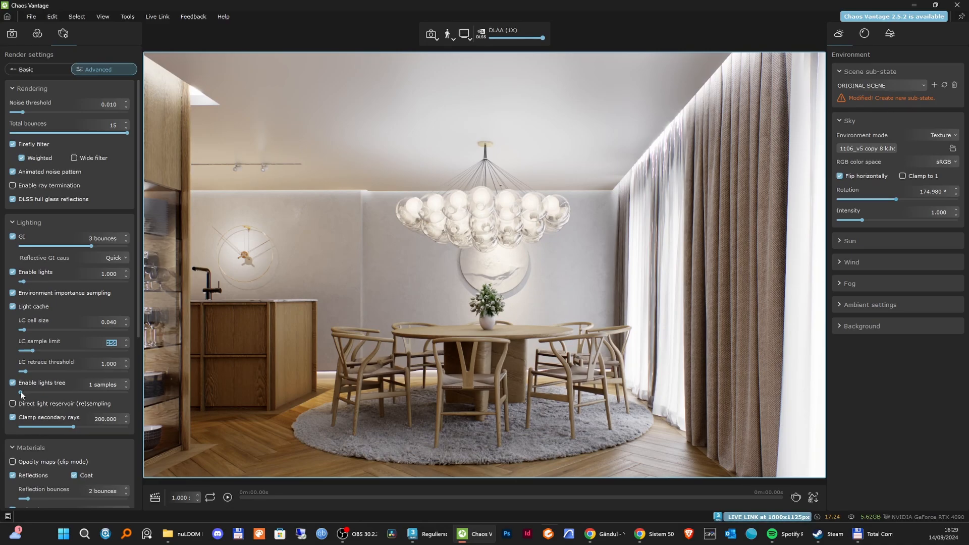
drag(20, 392, 35, 390)
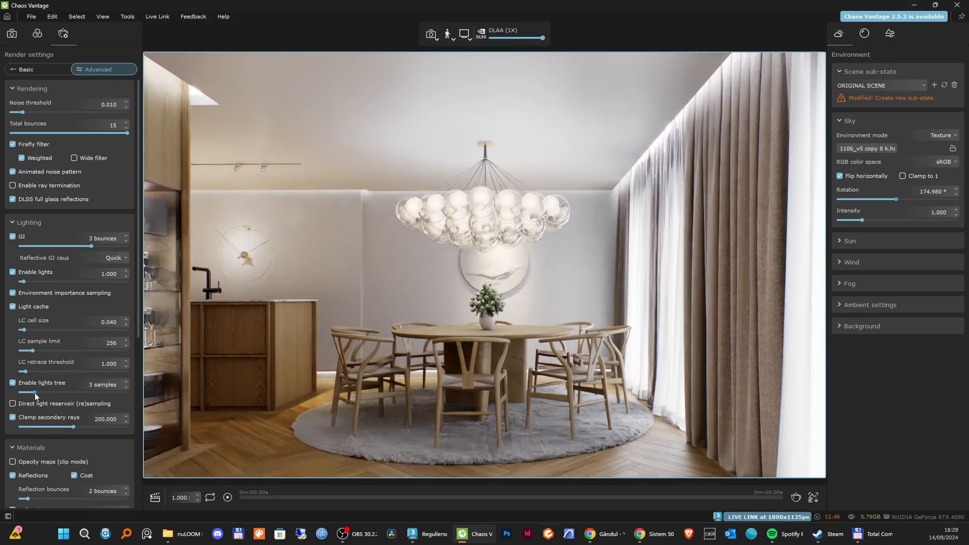
Raise the lights tree to 4 samples and the material reflection bounces to 4 in the advanced render settings.
drag(35, 394, 42, 393)
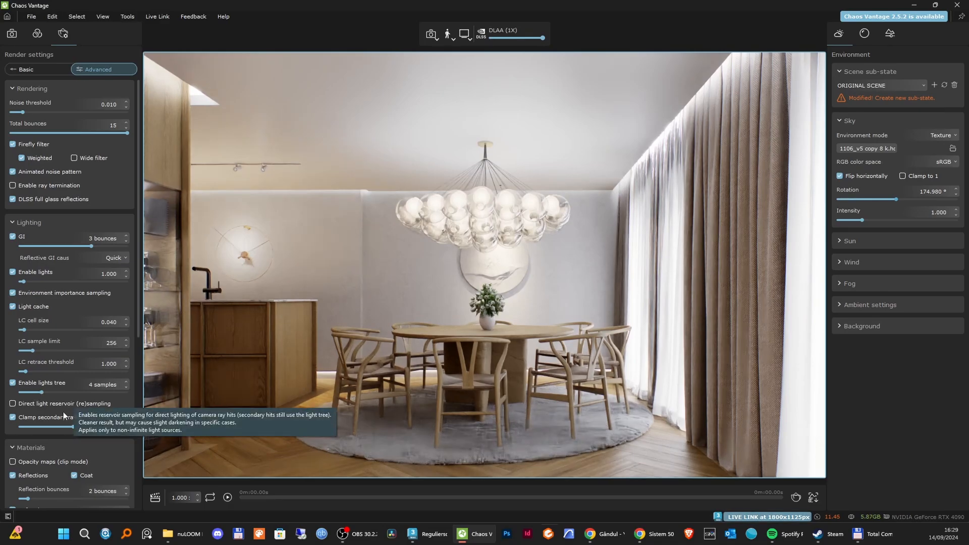
scroll(89, 436, down, 2)
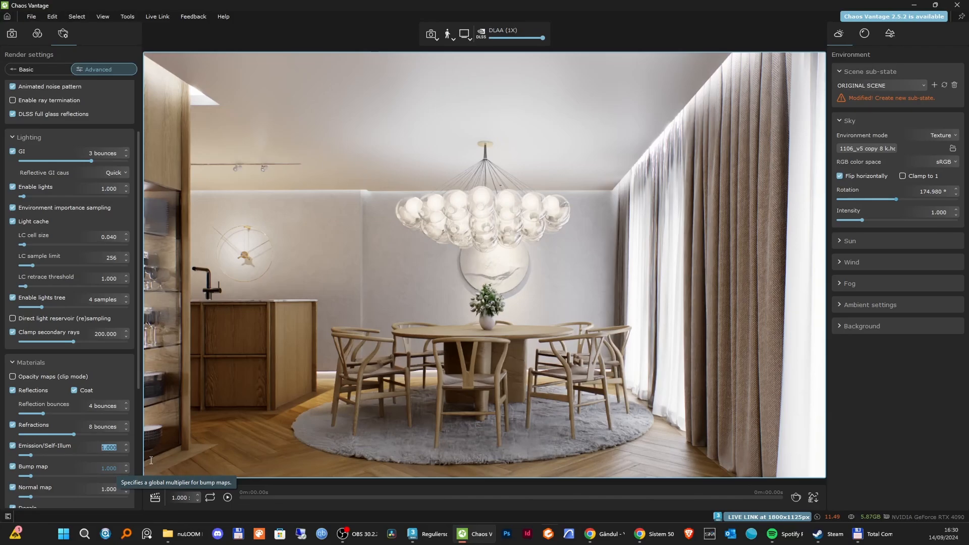
scroll(57, 460, down, 1)
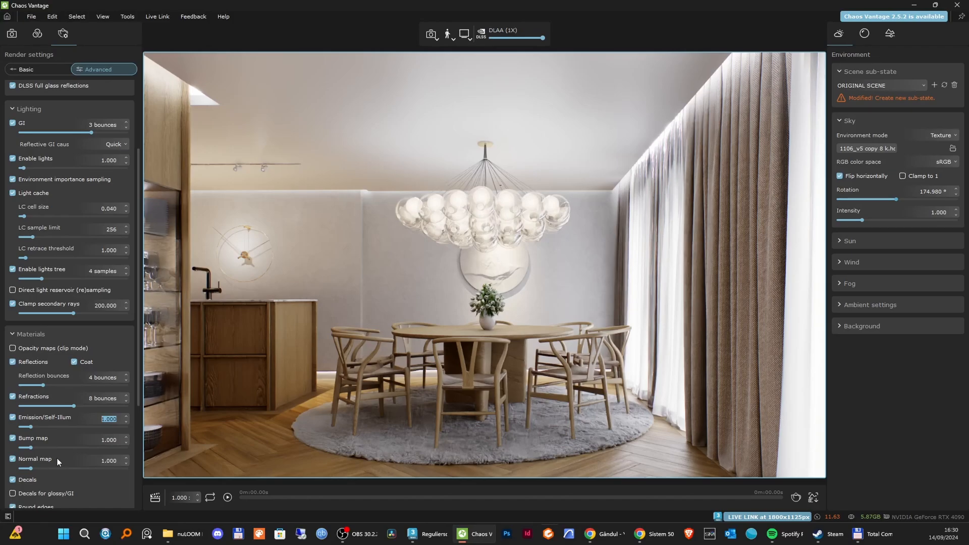
scroll(57, 458, up, 4)
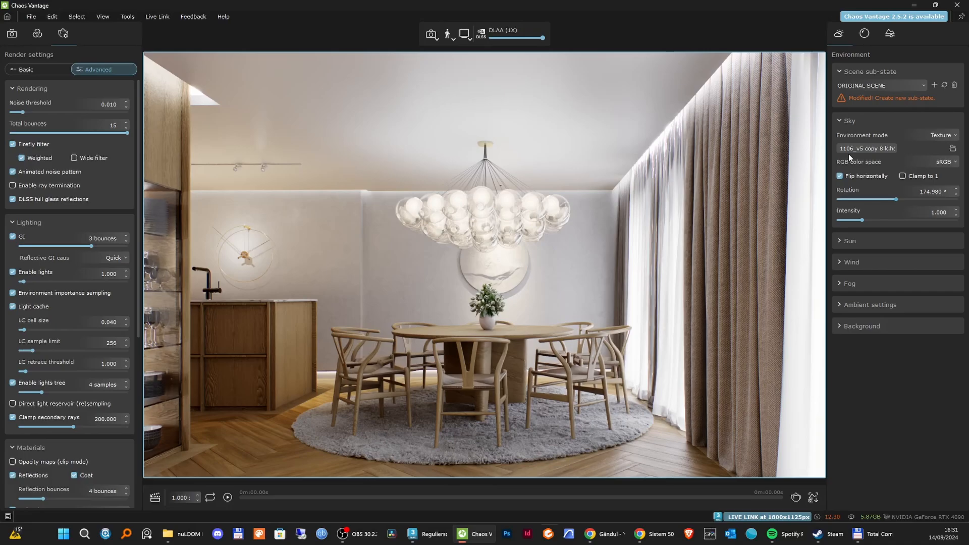
Store the modified environment and post settings as new sub-states and use them in the scene state details.
click(850, 241)
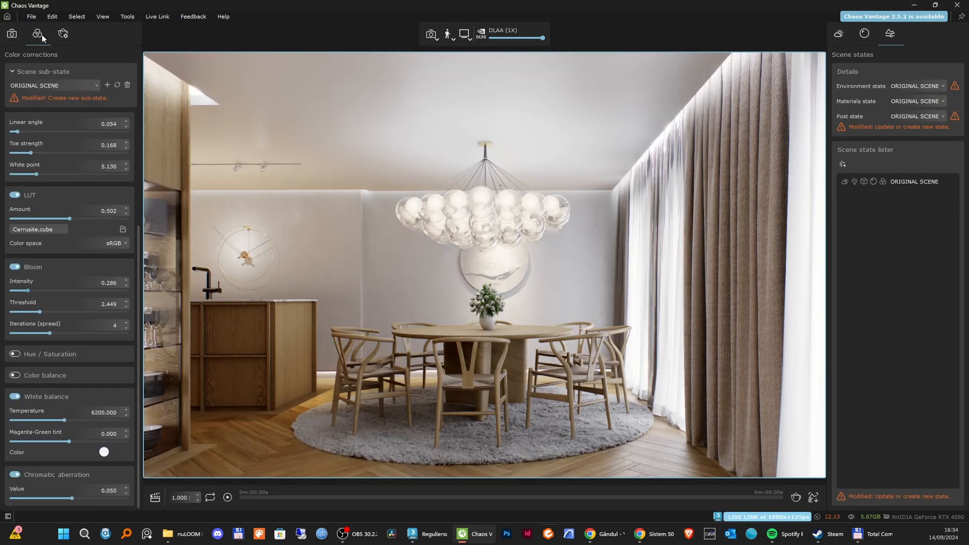
click(926, 116)
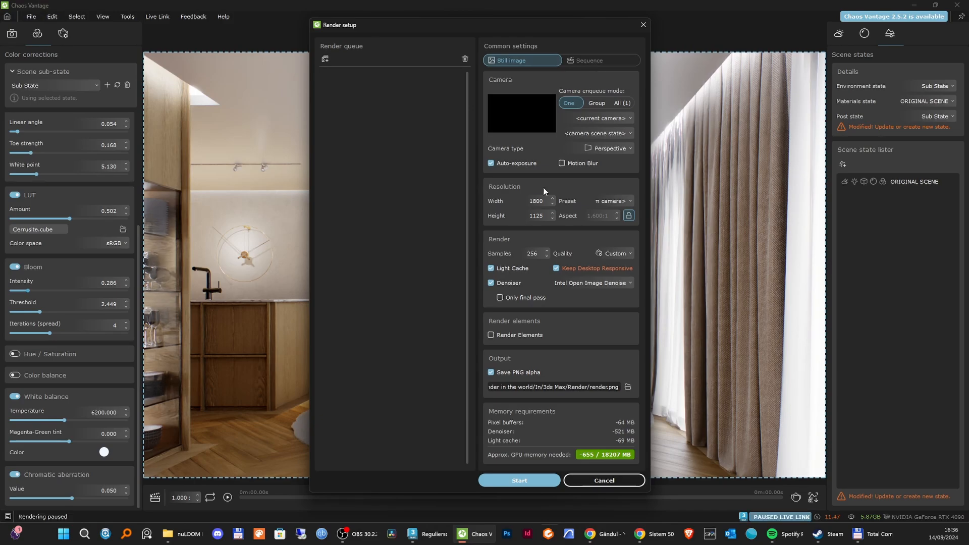
Review the still image's resolution width and sample count in the render setup.
double_click(537, 202)
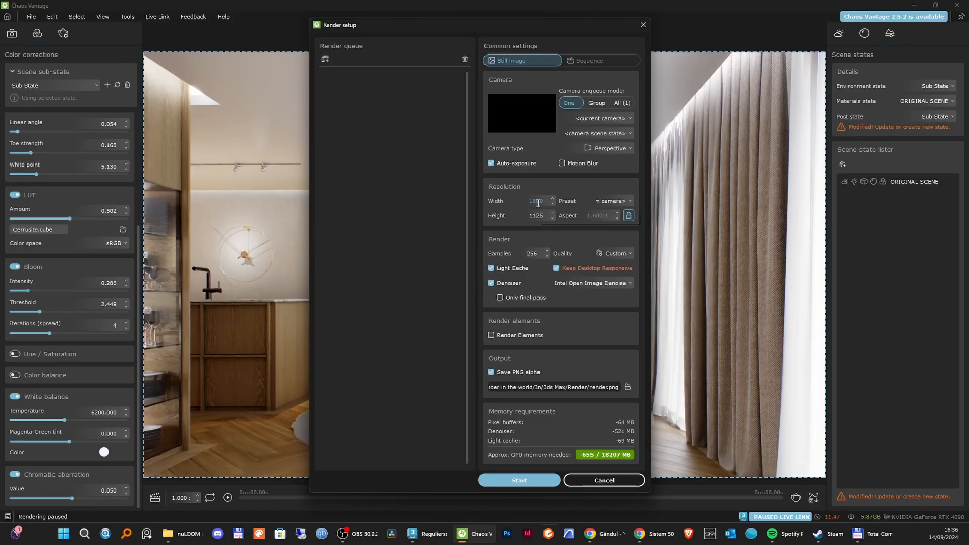
click(539, 255)
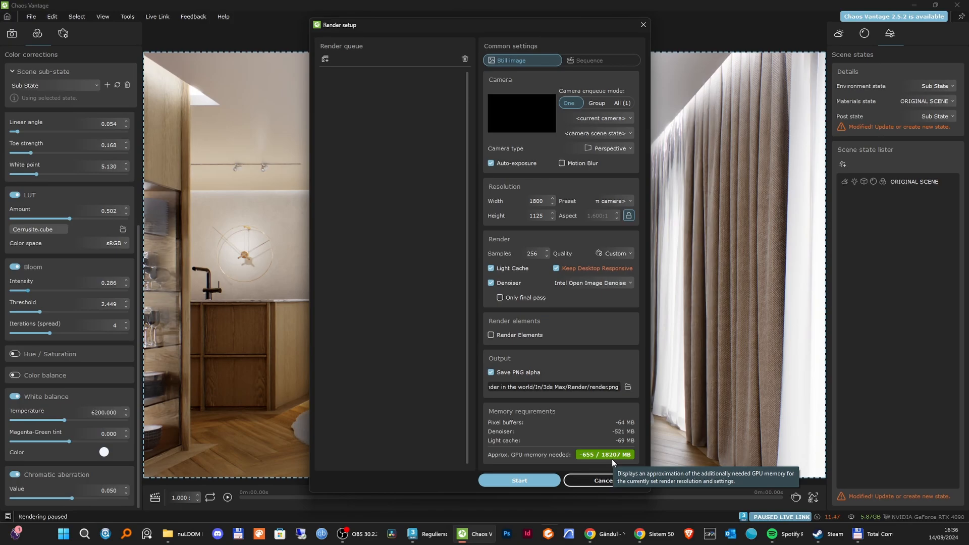
Browse for the render's output location, create a folder named Render inside the 3ds Max folder and open it.
click(628, 387)
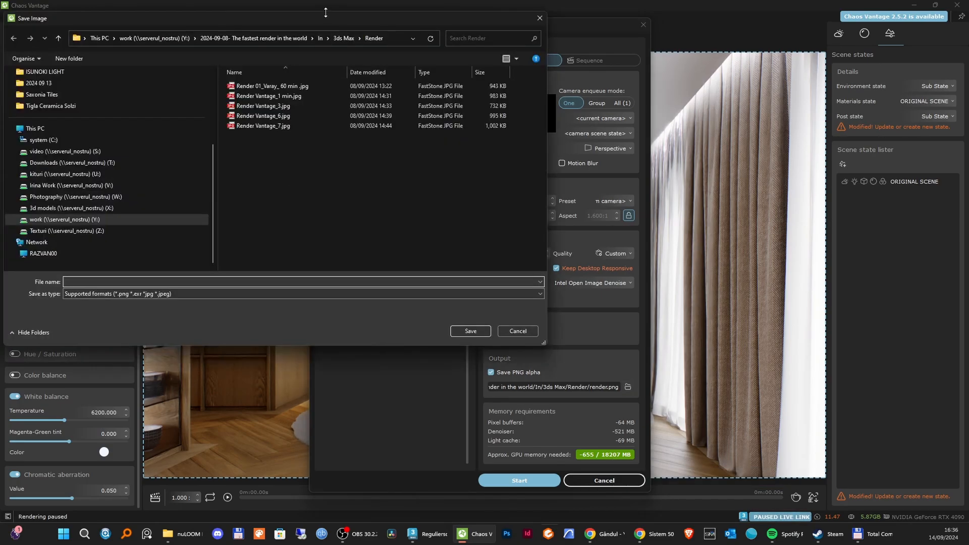
drag(343, 27, 462, 70)
click(461, 81)
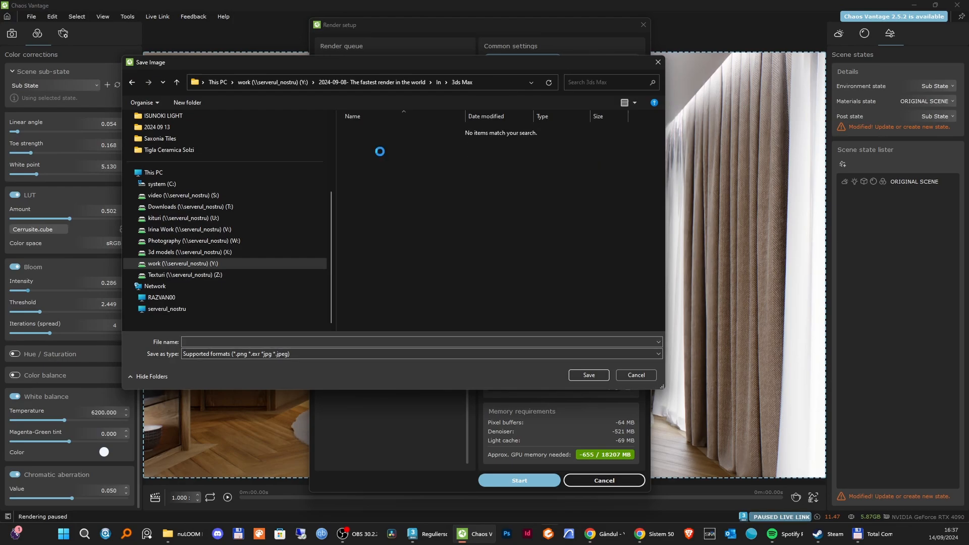
right_click(381, 152)
mouse_move(413, 235)
click(527, 237)
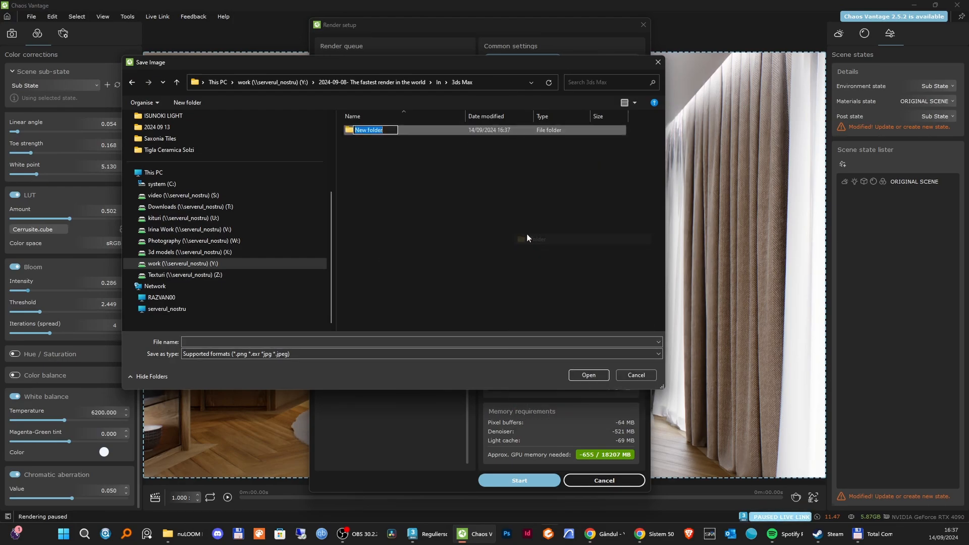
text(Render)
key(Return)
key(Return)
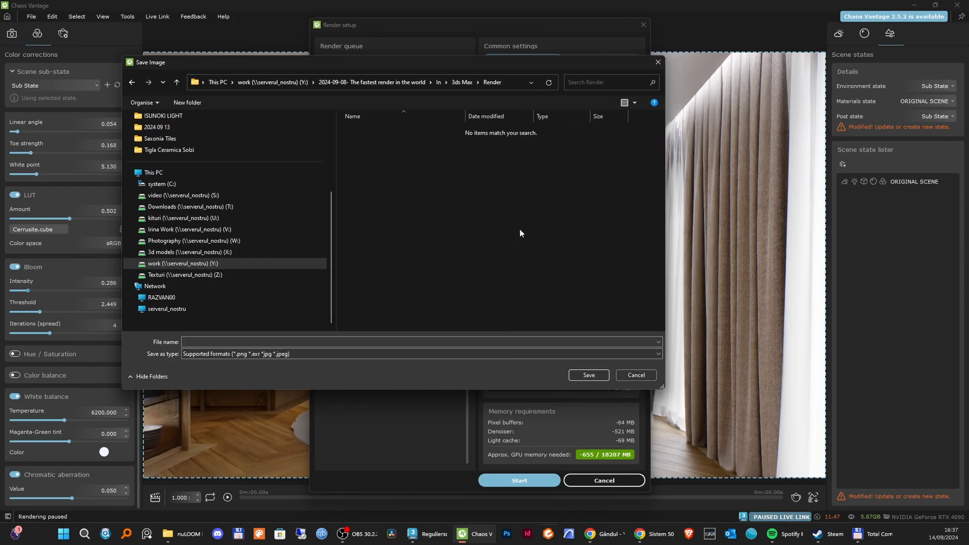
Set the output file name to "The fastest render in the world 001" and start rendering the still image.
click(221, 341)
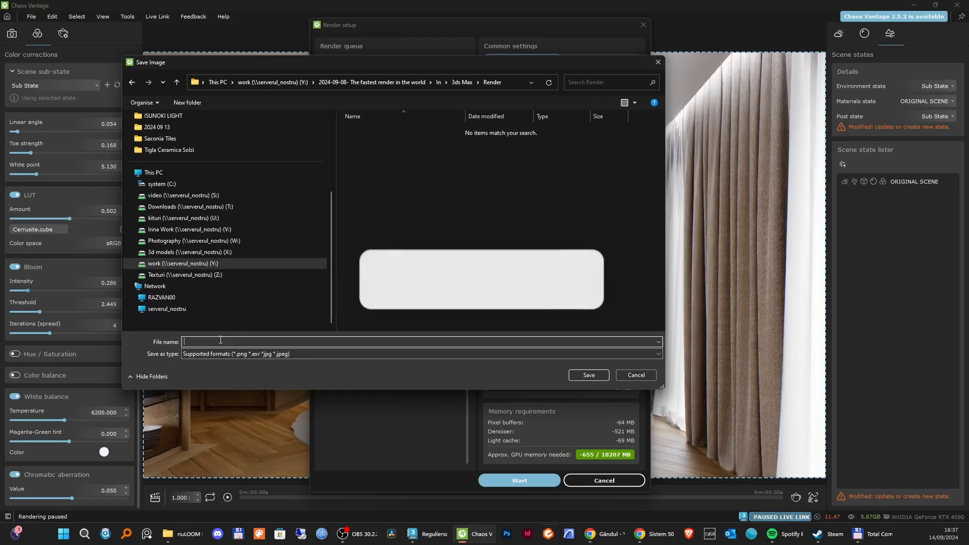
text(The fastest render in)
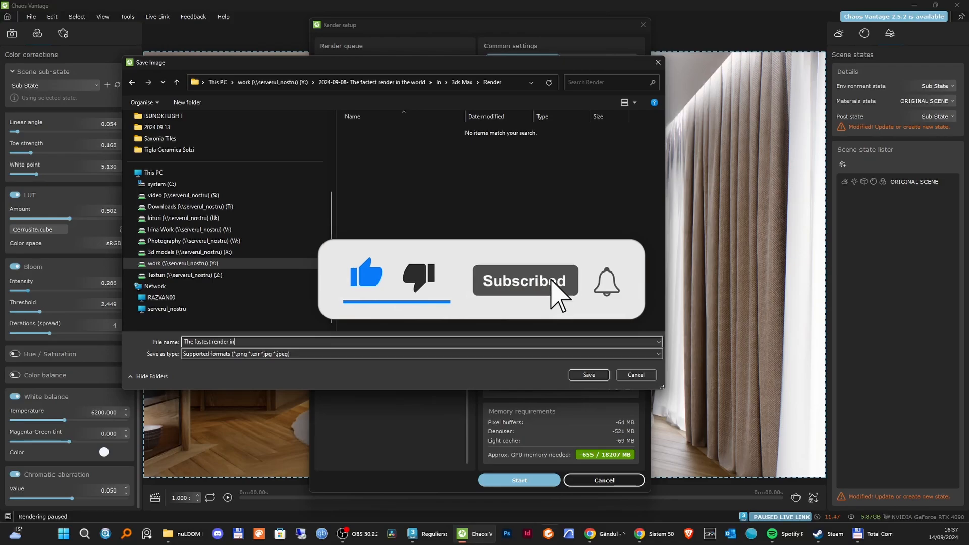
text( the weorld)
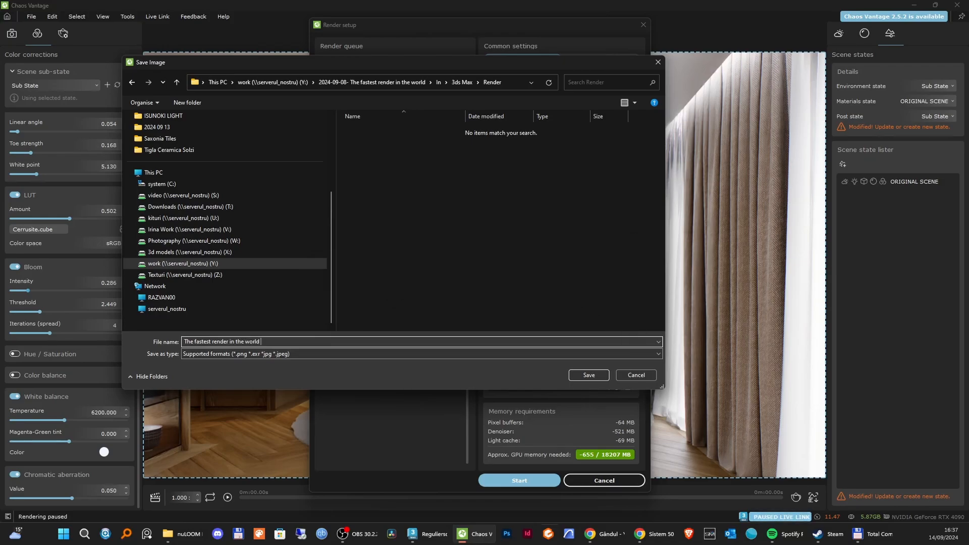
text( 001)
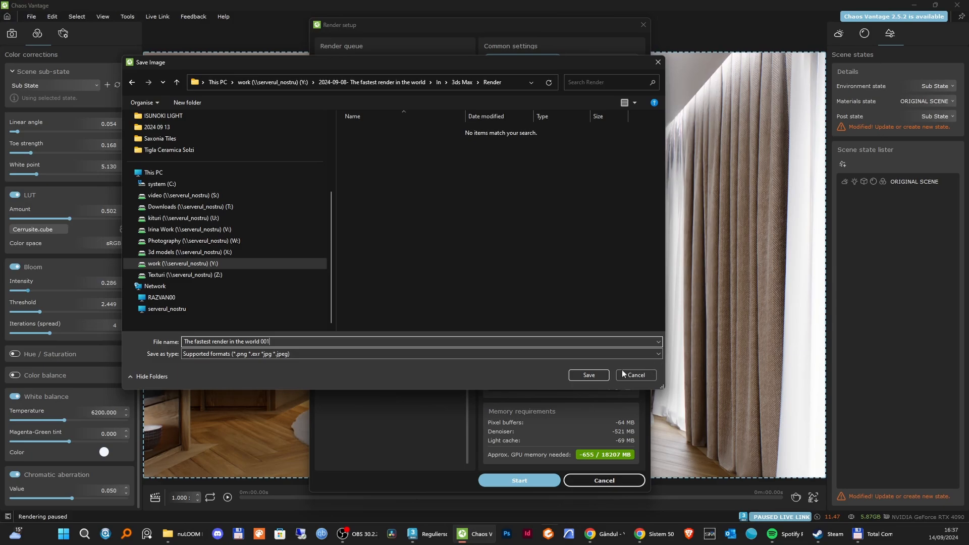
click(593, 374)
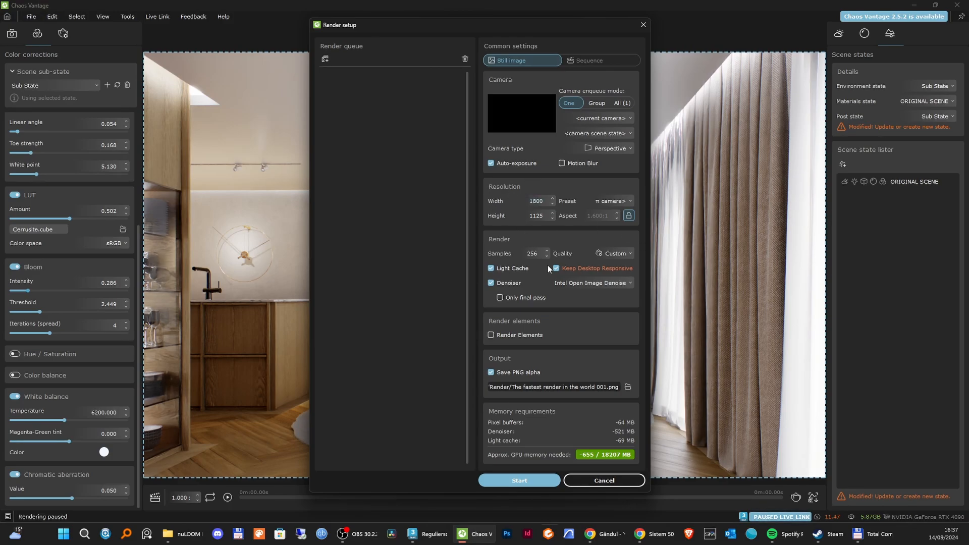
click(530, 479)
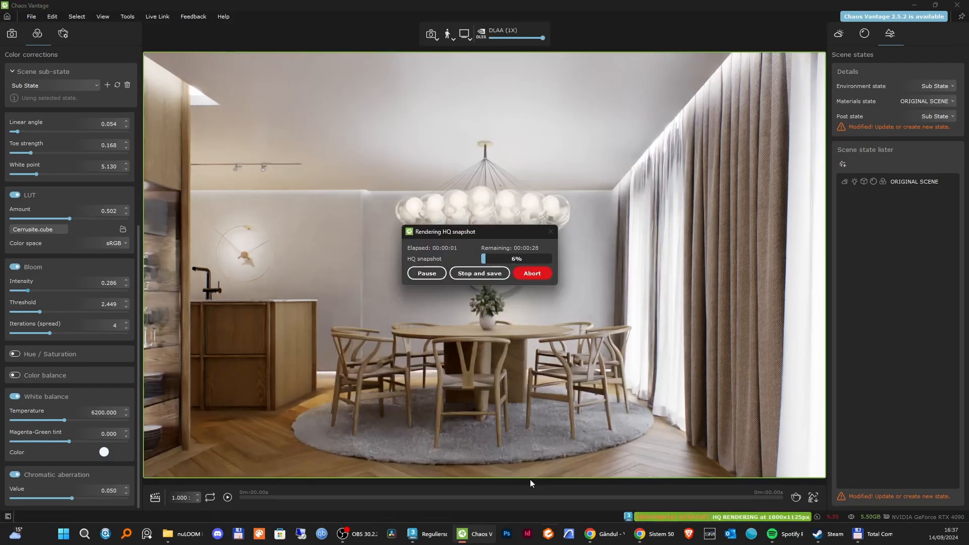